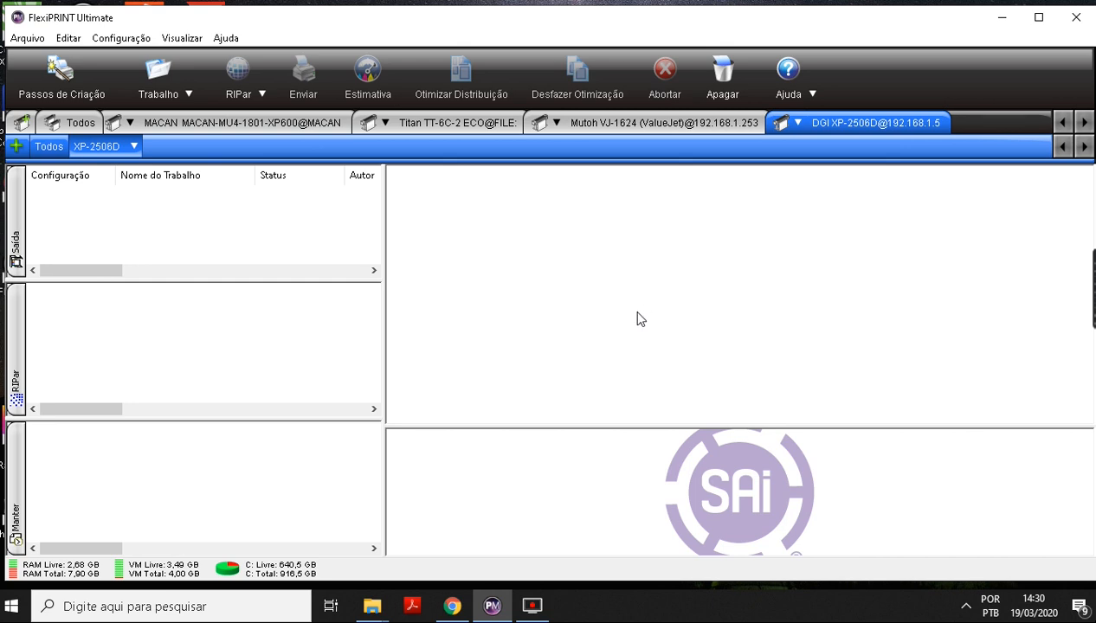
Add the image Outdoor Forró Prime 2020 as a job for the XP-2506D and open its job properties.
left_click(157, 80)
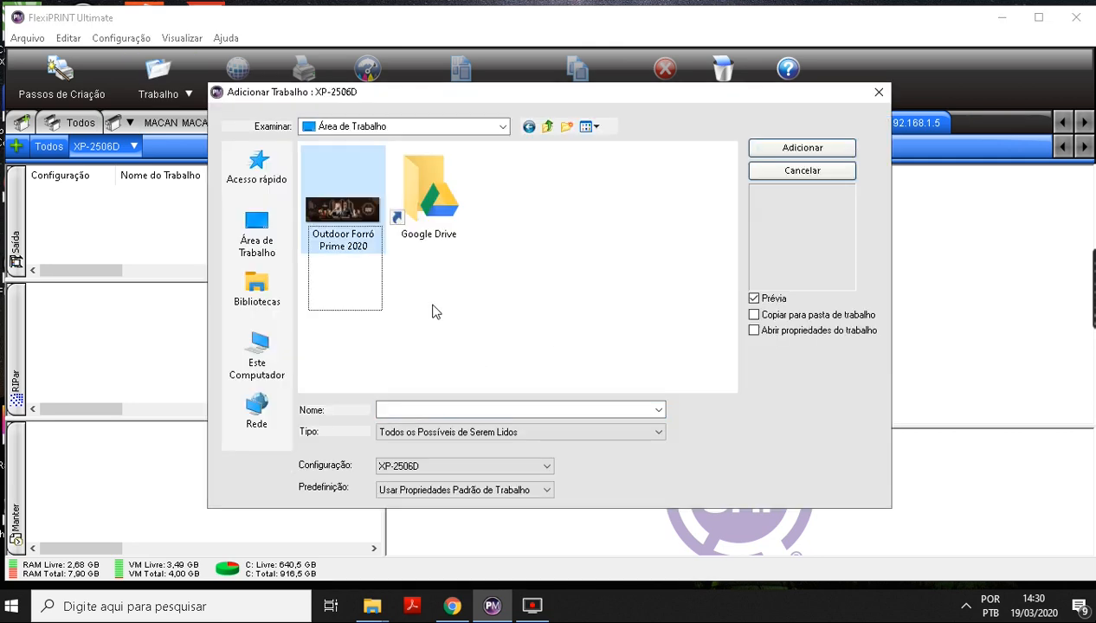
left_click(344, 224)
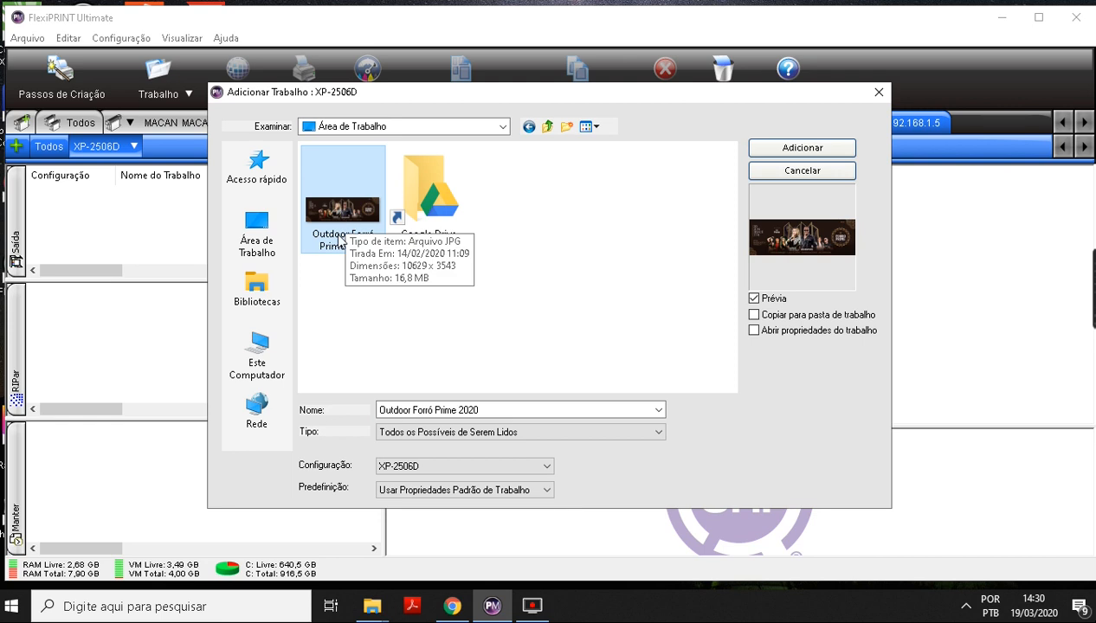
left_click(805, 149)
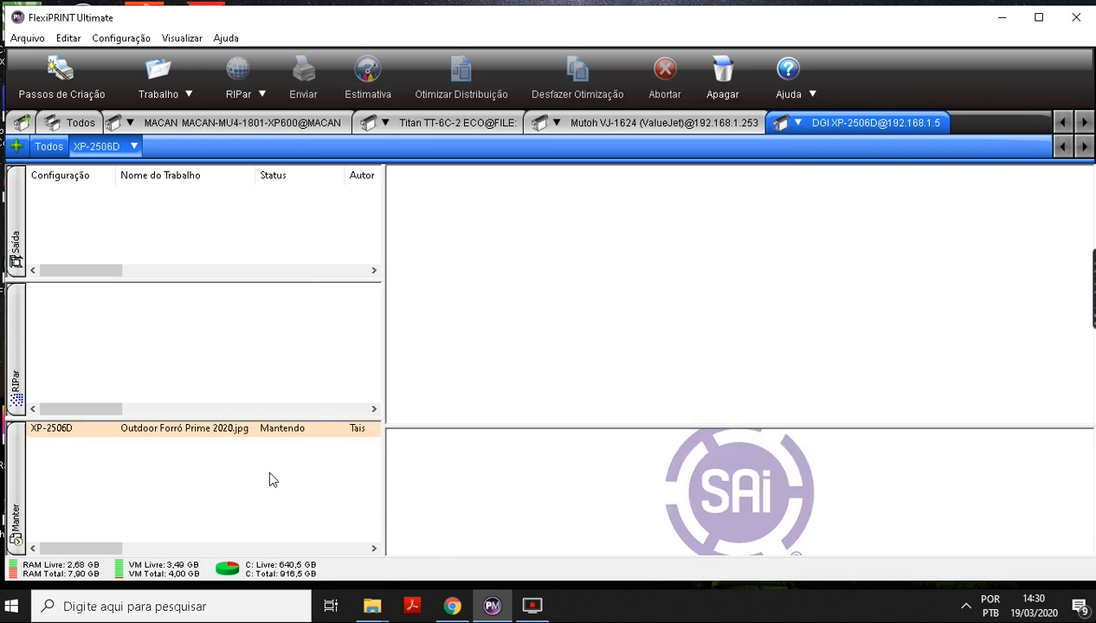
left_click(219, 429)
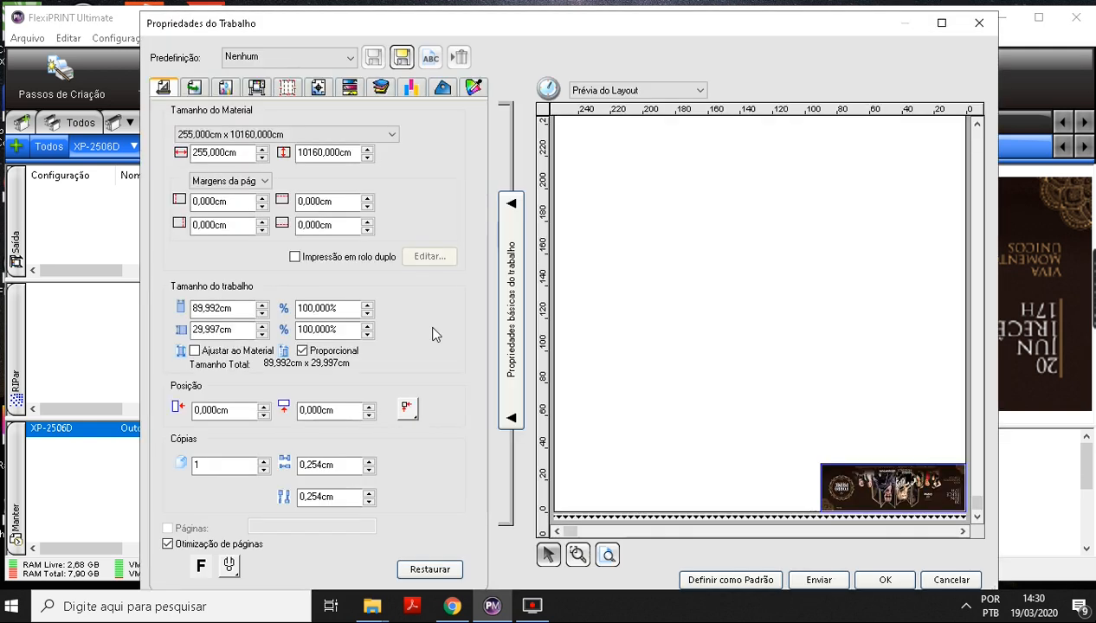
Set the material width to 152 cm.
left_click(224, 154)
double_click(224, 154)
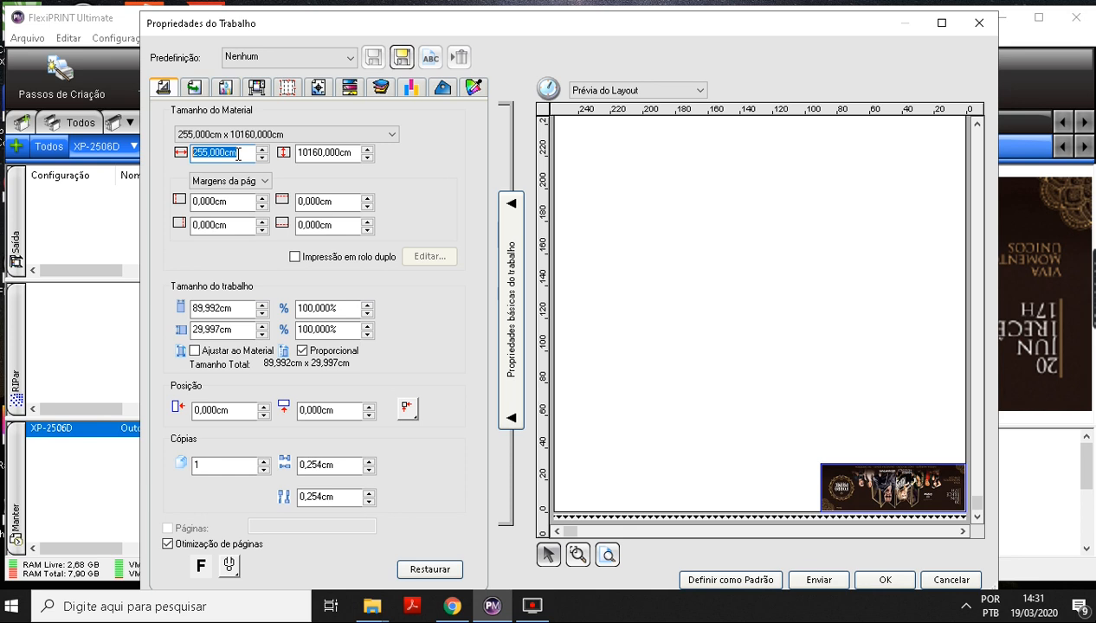
type("152")
key("Tab")
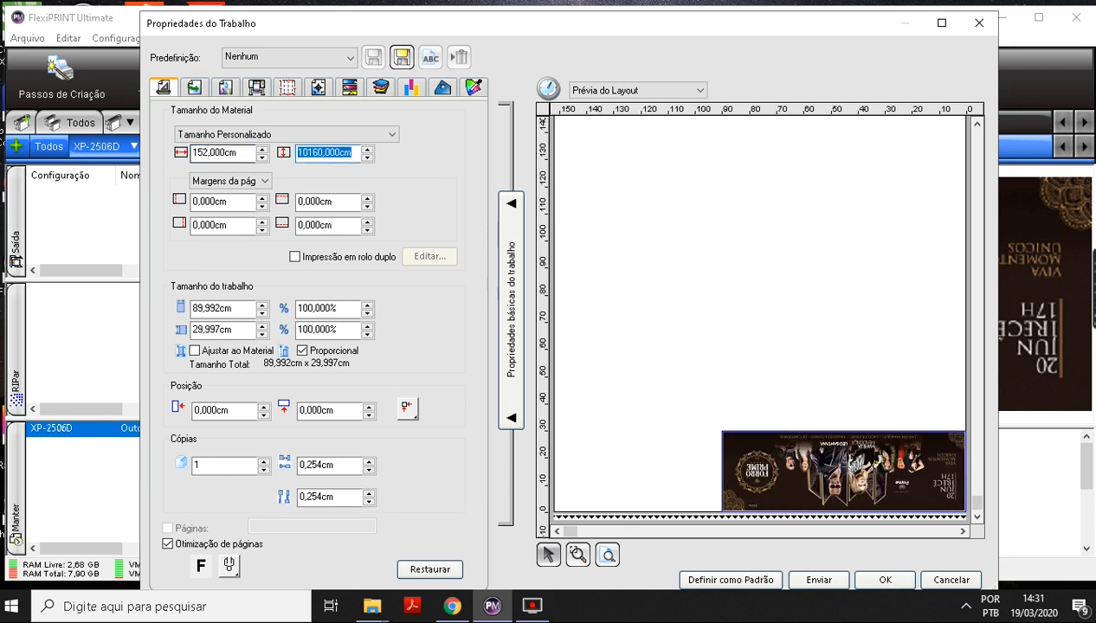
key("shift+Tab")
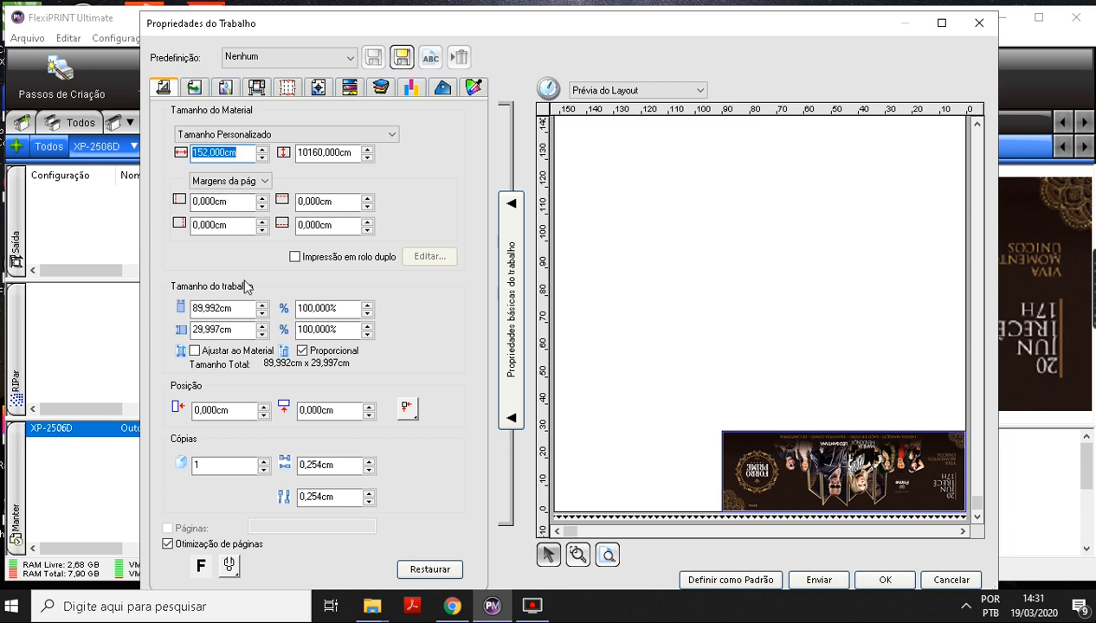
Set the job's width to 890 cm, scaling its height proportionally.
left_click(216, 308)
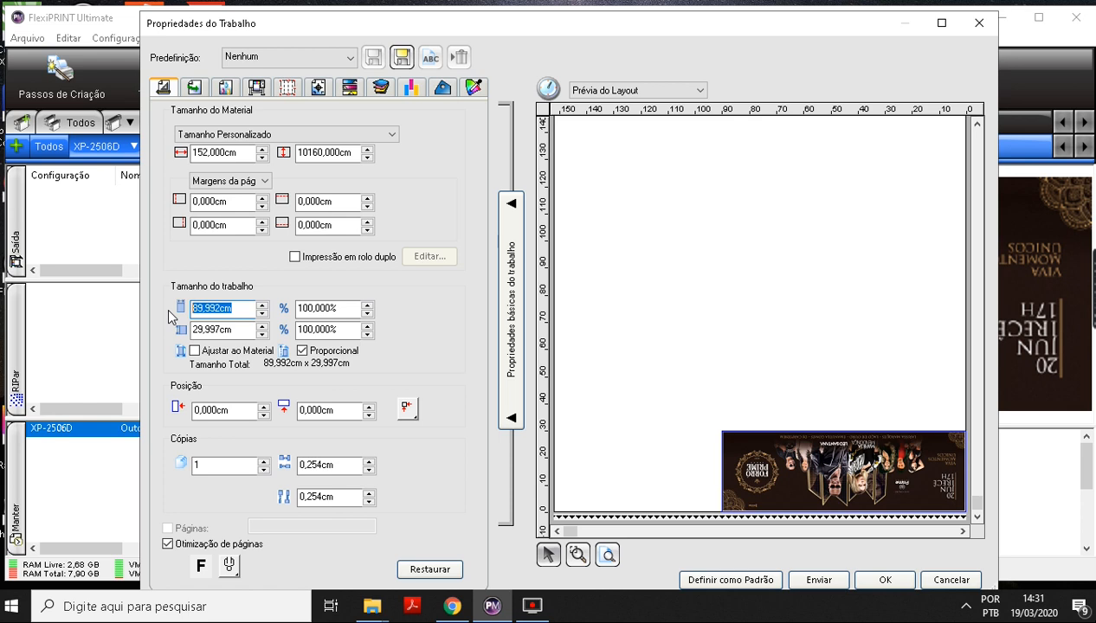
type("890")
key("Tab")
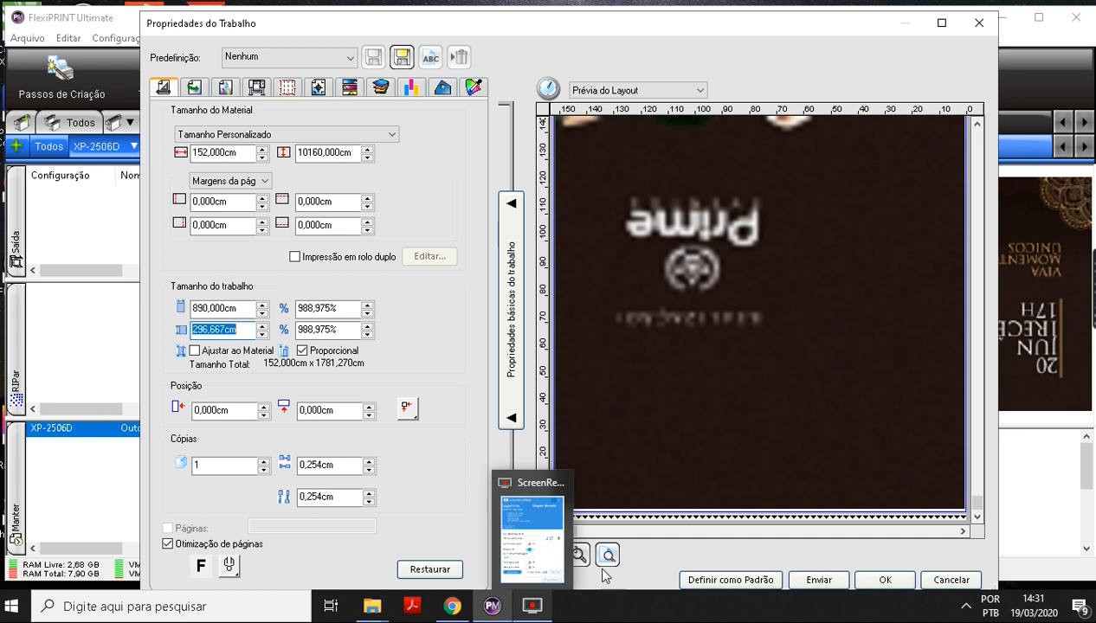
Examine the layout preview to see how the enlarged artwork is split into panels along the material.
left_click(666, 409)
left_click_drag(977, 502, 977, 470)
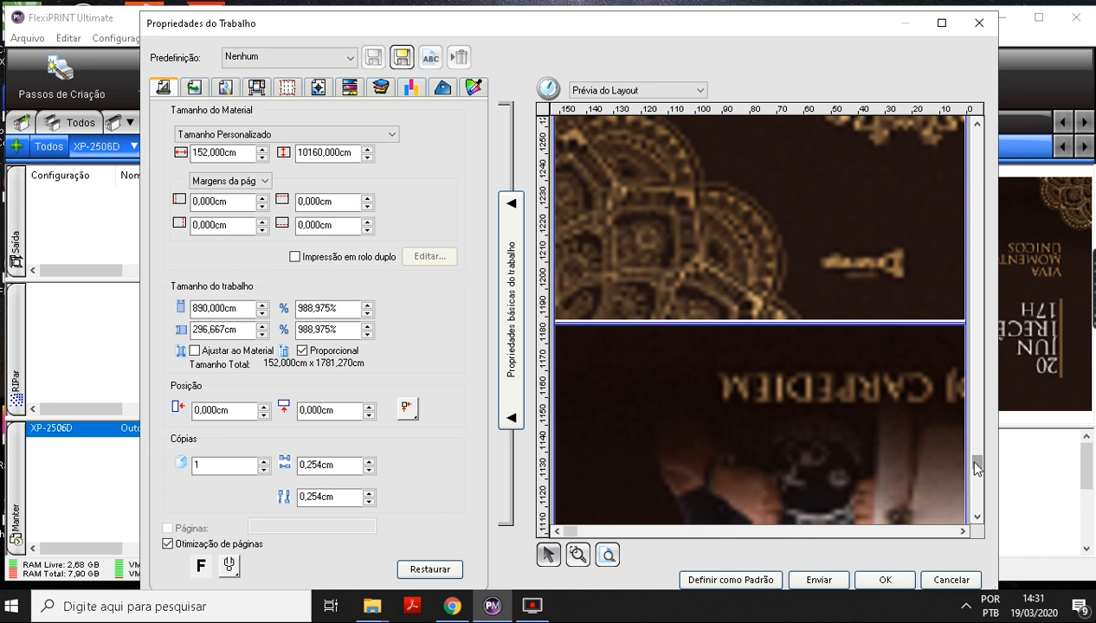
left_click_drag(976, 468, 976, 507)
left_click(578, 556)
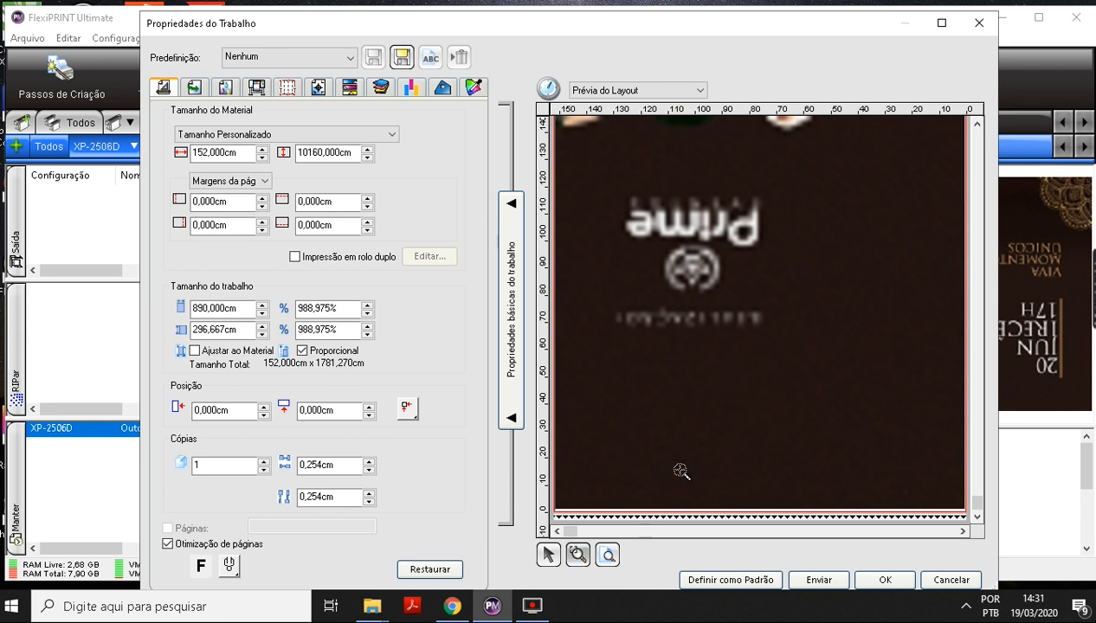
left_click(745, 362)
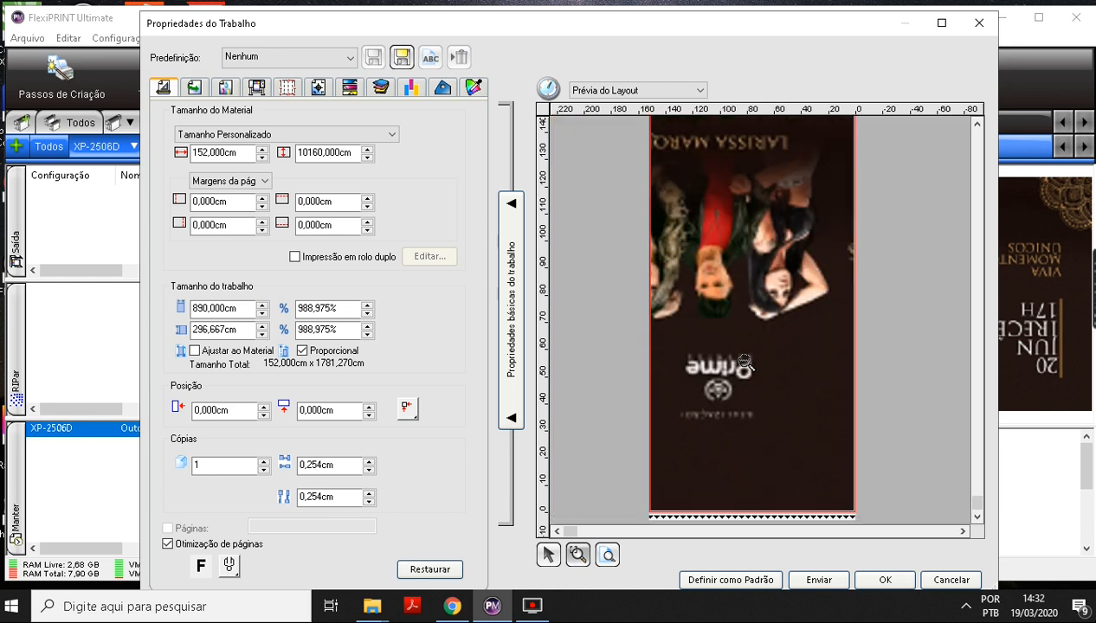
left_click(745, 362)
left_click(744, 361)
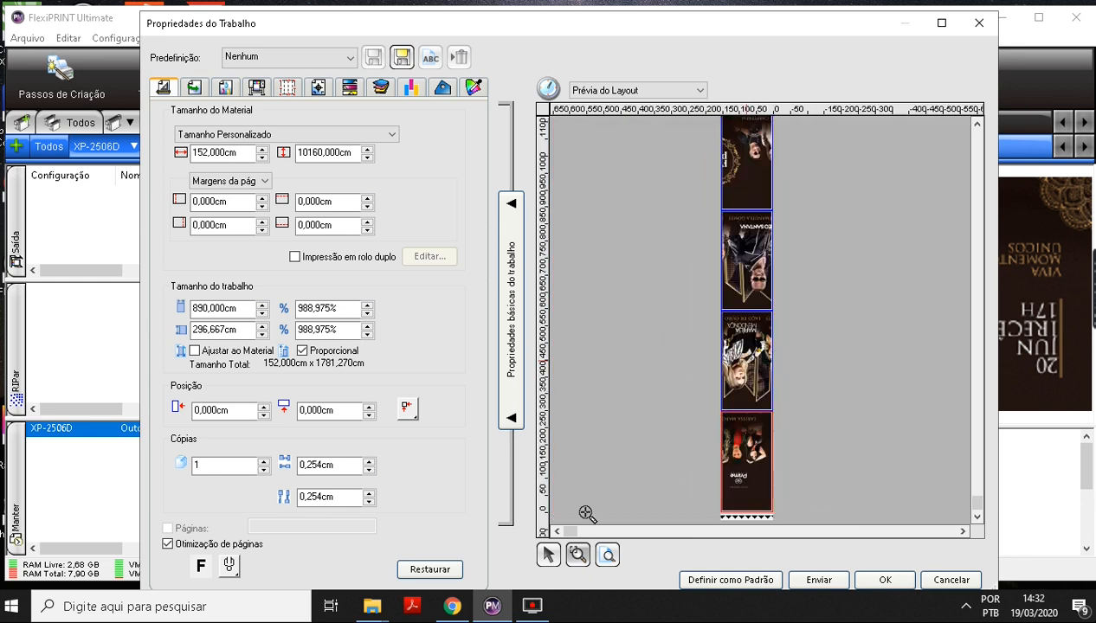
left_click(548, 554)
mouse_move(981, 510)
left_mouse_down()
mouse_move(978, 488)
mouse_move(978, 508)
left_mouse_up()
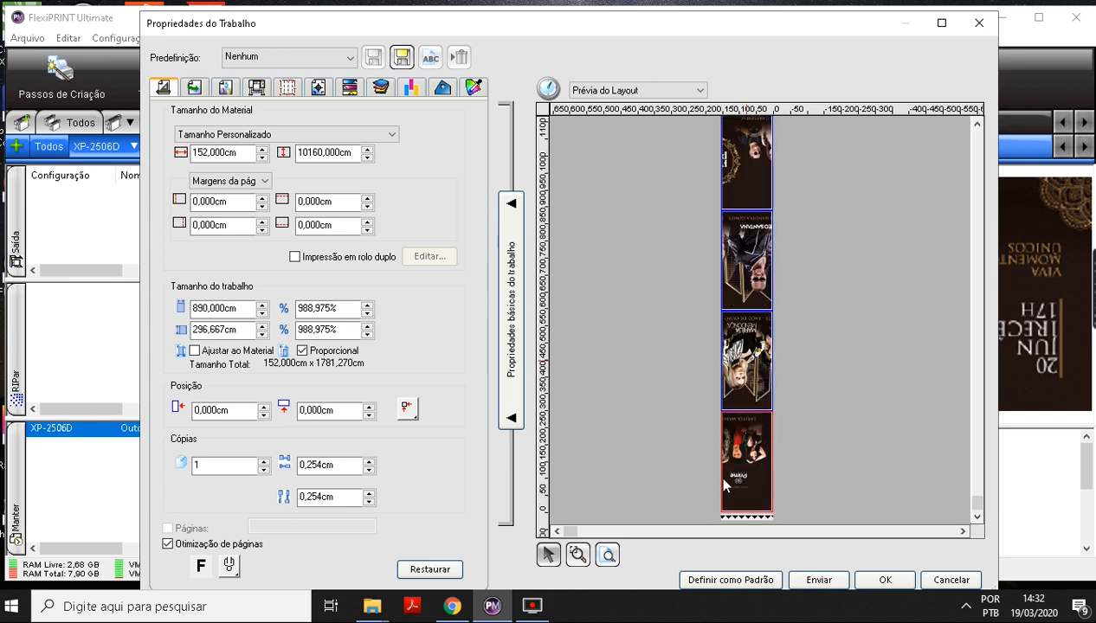
left_click(579, 555)
left_click_drag(711, 484, 785, 513)
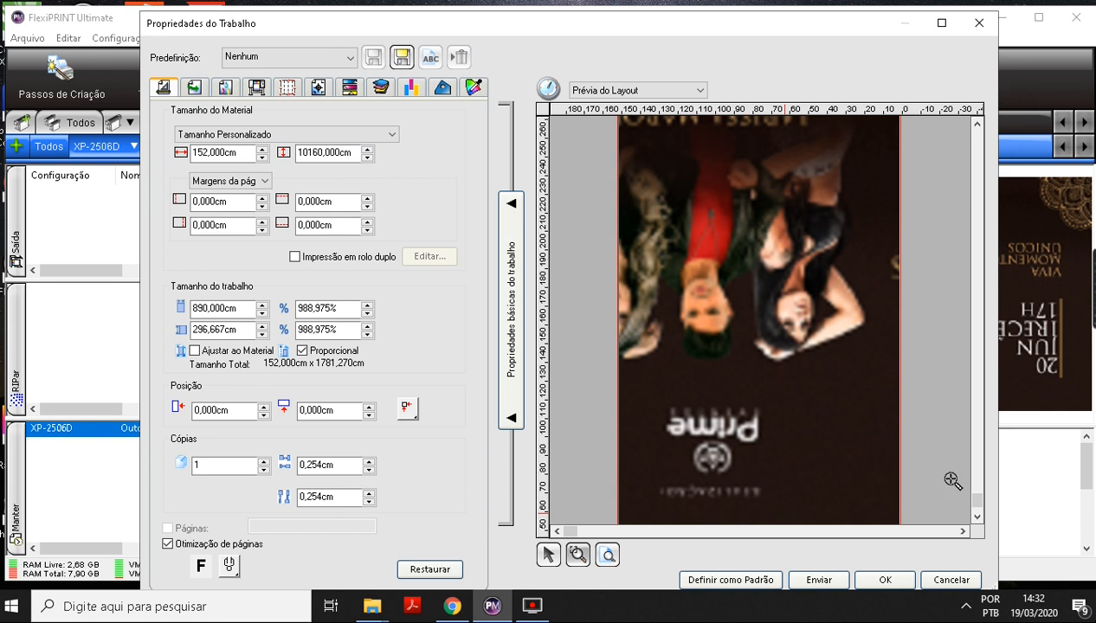
left_click_drag(980, 506, 976, 447)
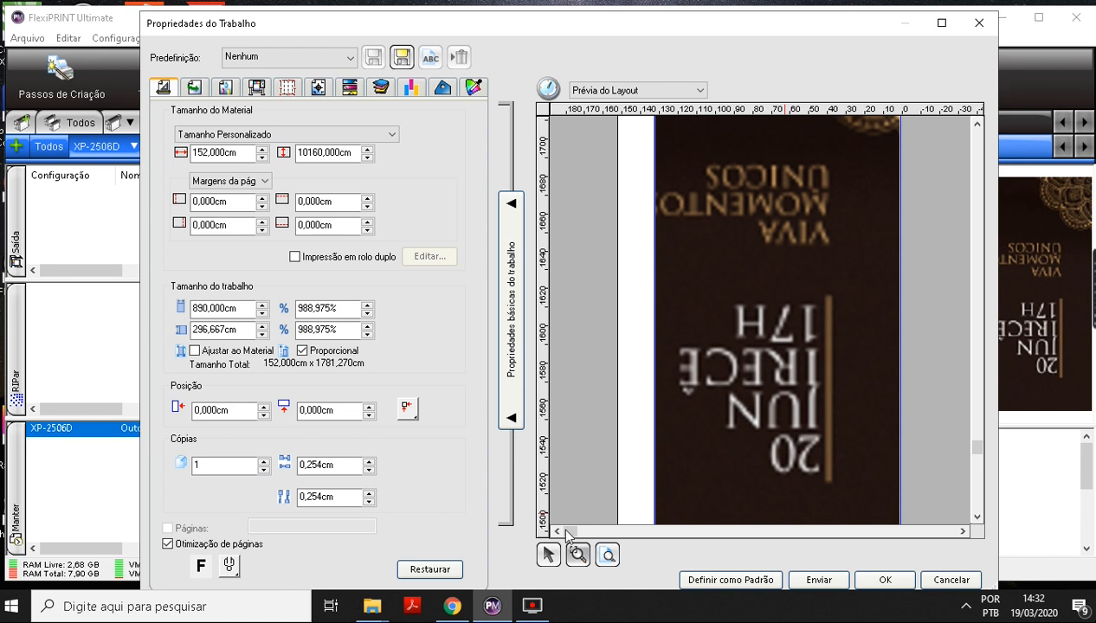
left_click(608, 555)
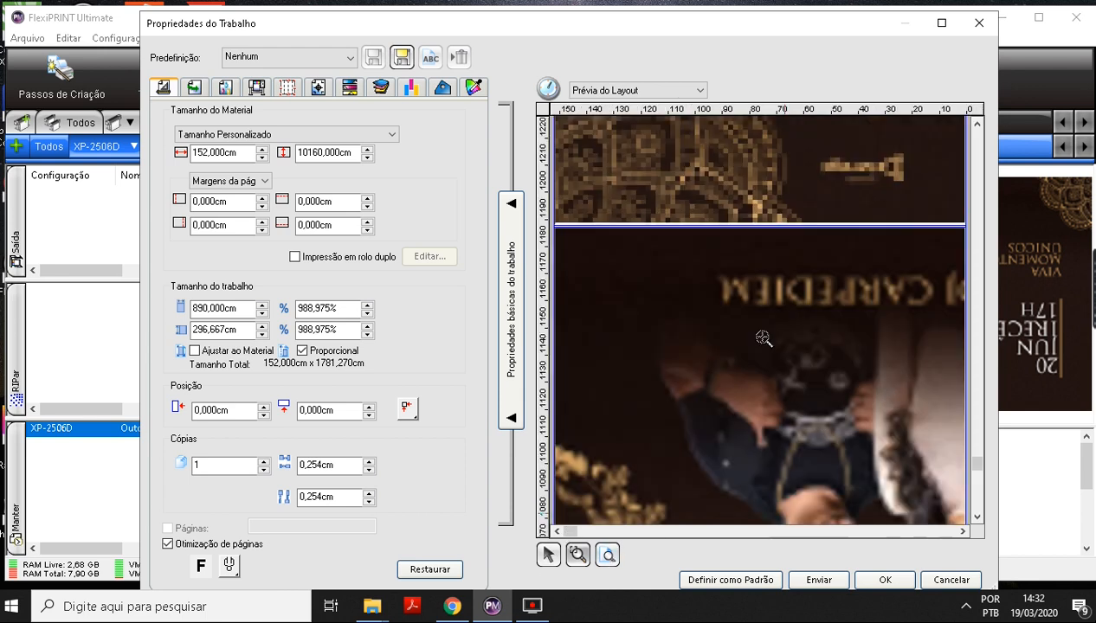
left_click_drag(976, 470, 977, 510)
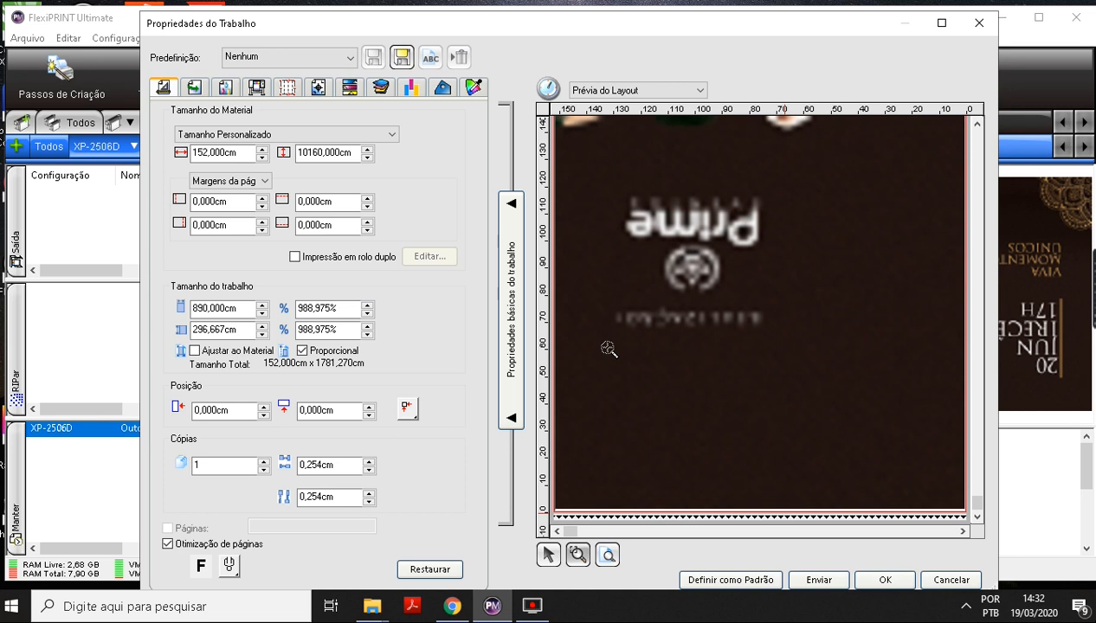
Open the panelling settings and examine the width of each panel of the artwork.
left_click(295, 87)
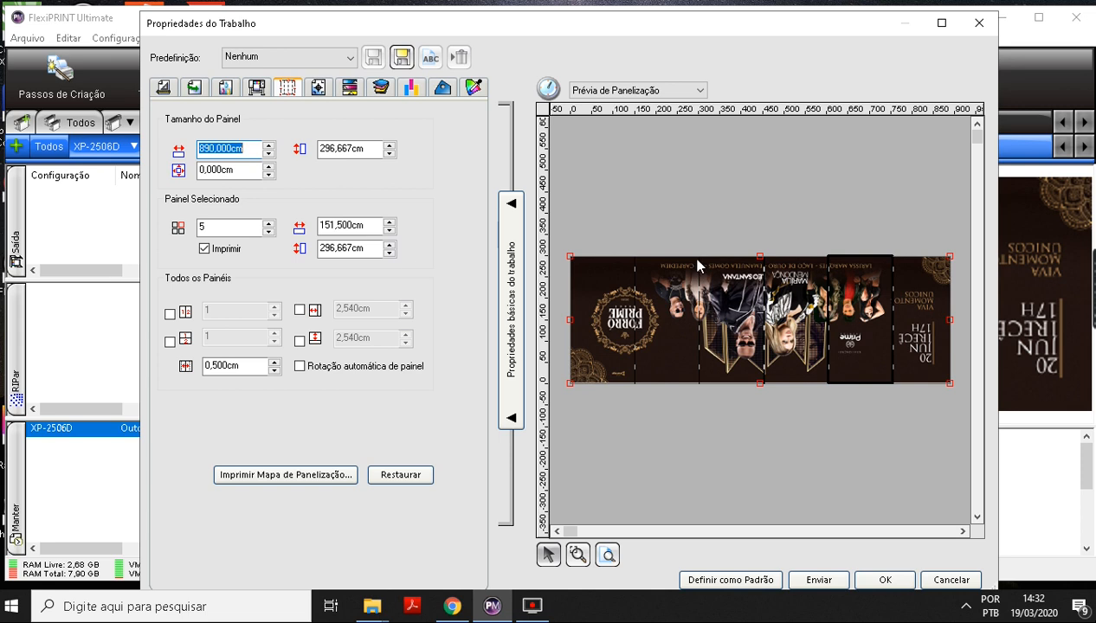
left_click(603, 277)
left_click(658, 281)
left_click(723, 280)
left_click(801, 293)
left_click(851, 295)
left_click(912, 276)
left_click(586, 274)
left_click(671, 285)
left_click(749, 300)
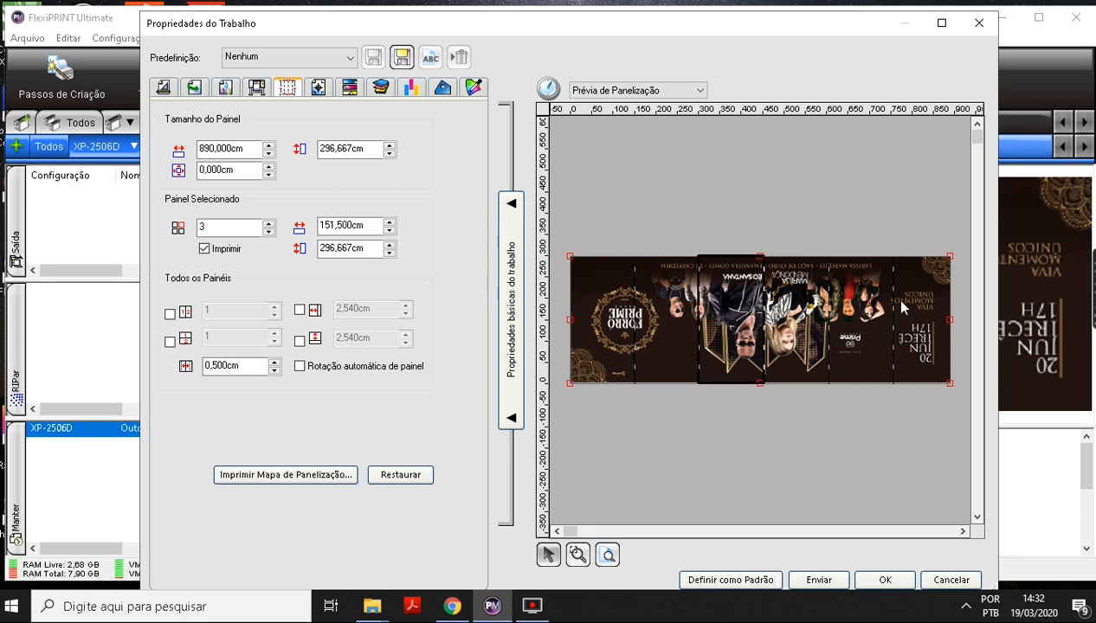
left_click(857, 301)
Re-enable printing of the first panel and compare the widths of the first, second and last panels.
left_click(599, 291)
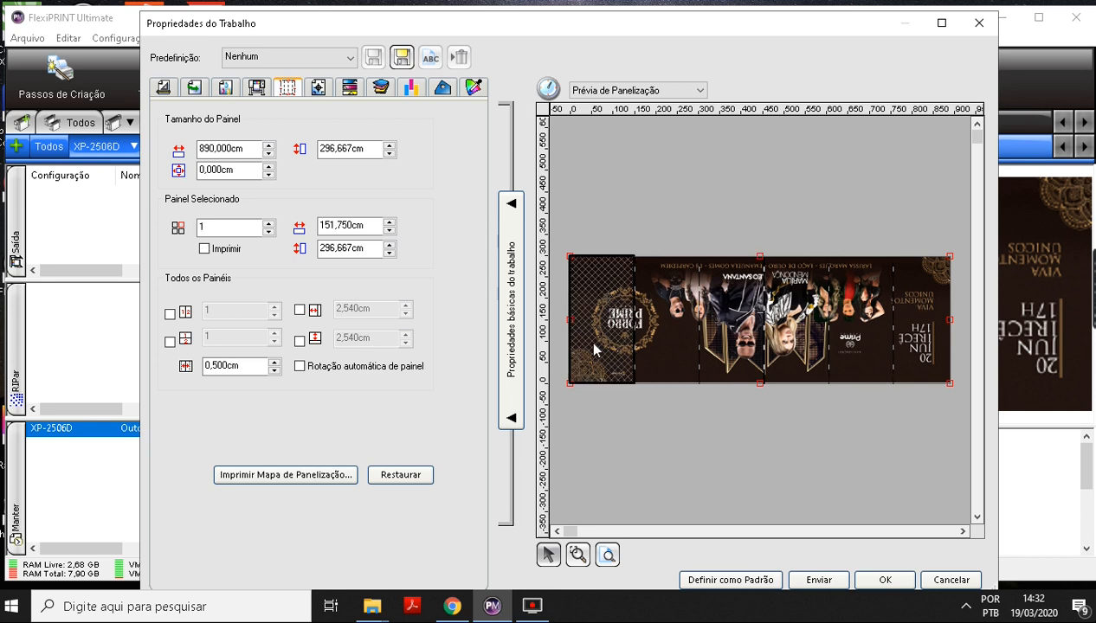
left_click(204, 249)
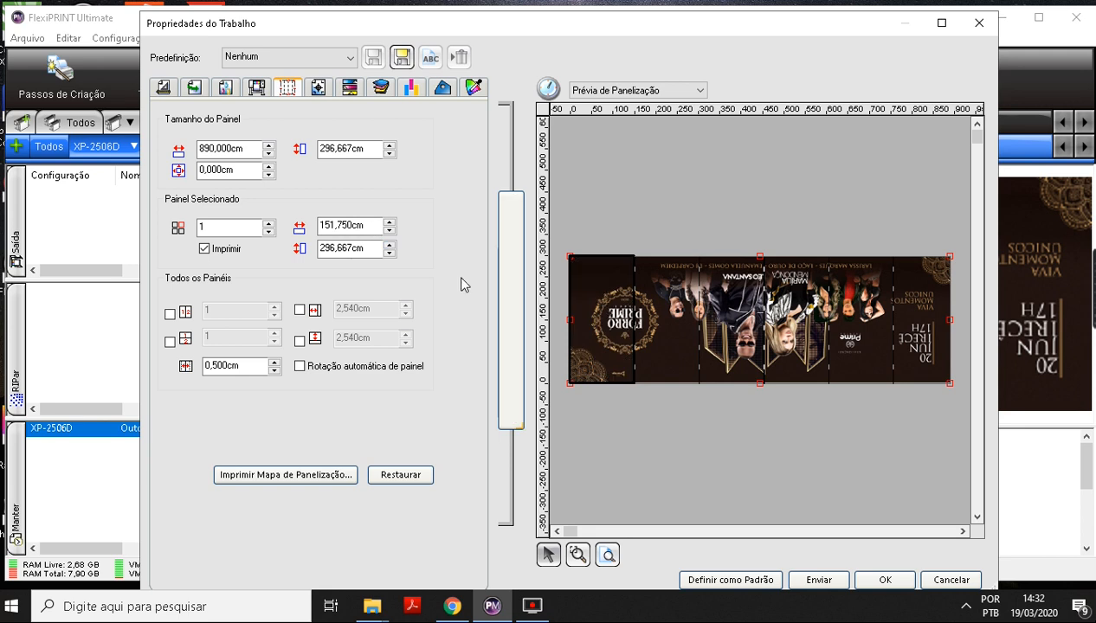
double_click(344, 225)
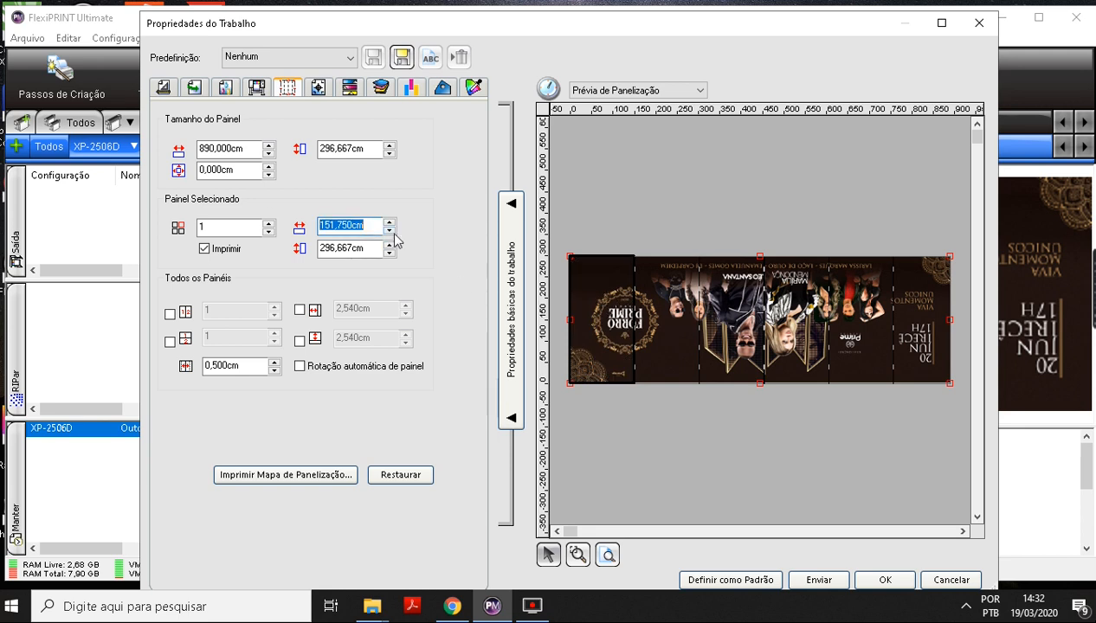
left_click(681, 303)
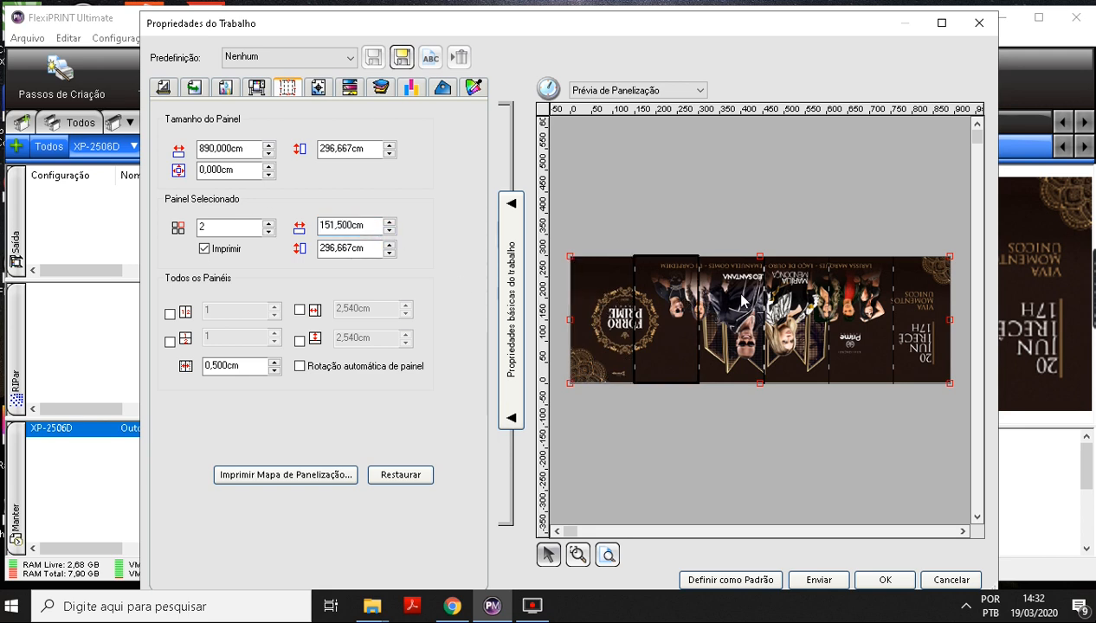
left_click(920, 321)
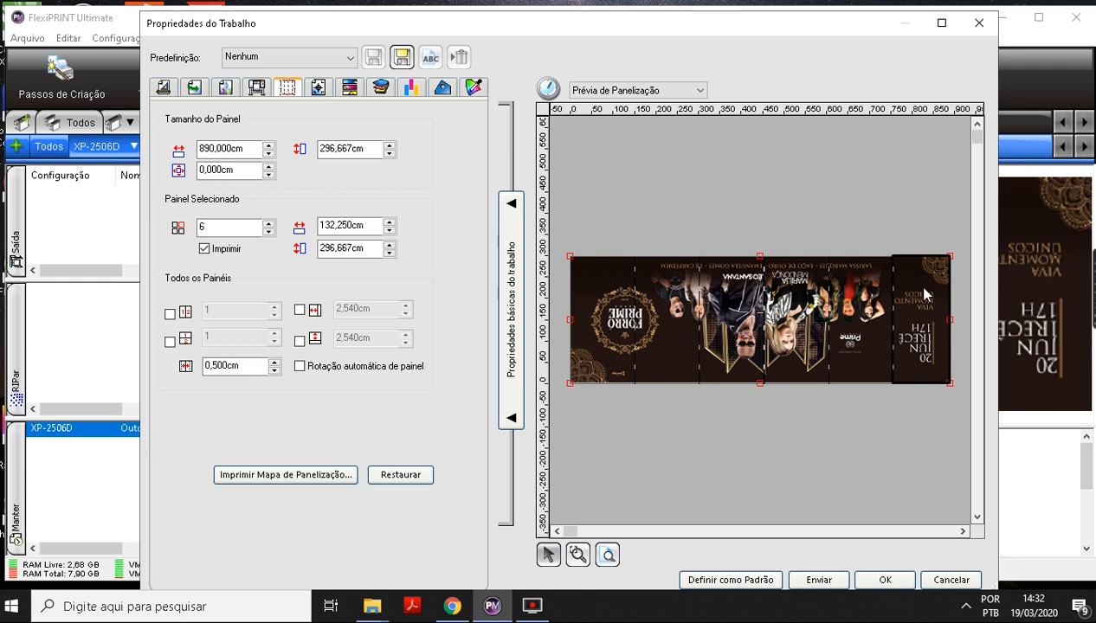
left_click(644, 279)
left_click(628, 289)
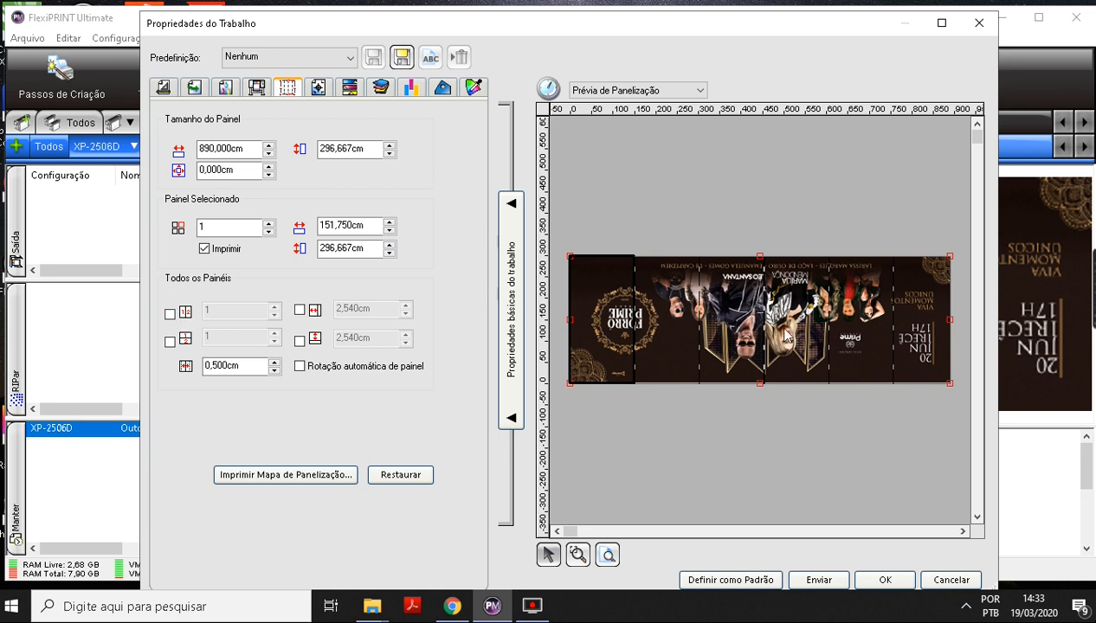
Divide the artwork into 6 equal-width columns and check the resulting panels one by one.
left_click(169, 315)
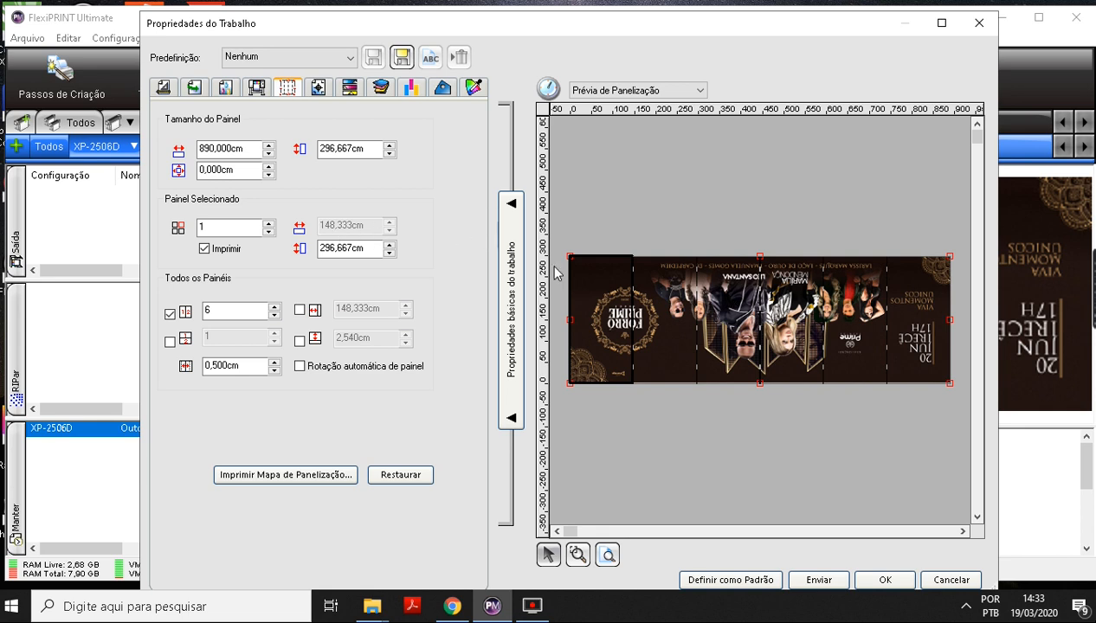
left_click(684, 303)
left_click(727, 303)
left_click(789, 300)
left_click(833, 304)
left_click(892, 306)
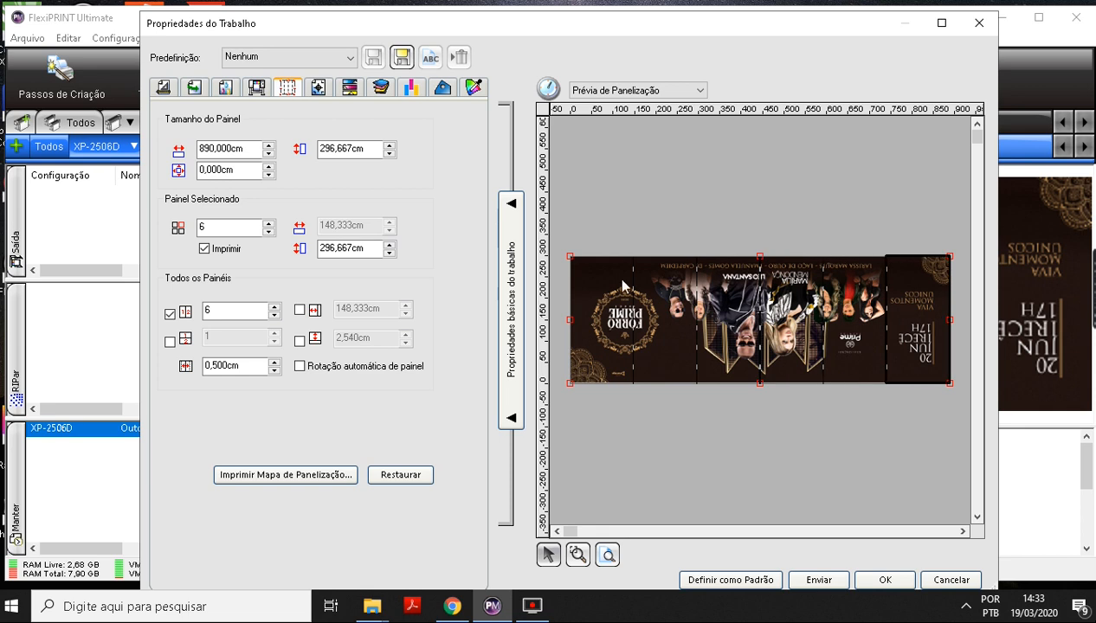
Centre the job across the material's width and check the panels' placement in the layout preview.
left_click(162, 87)
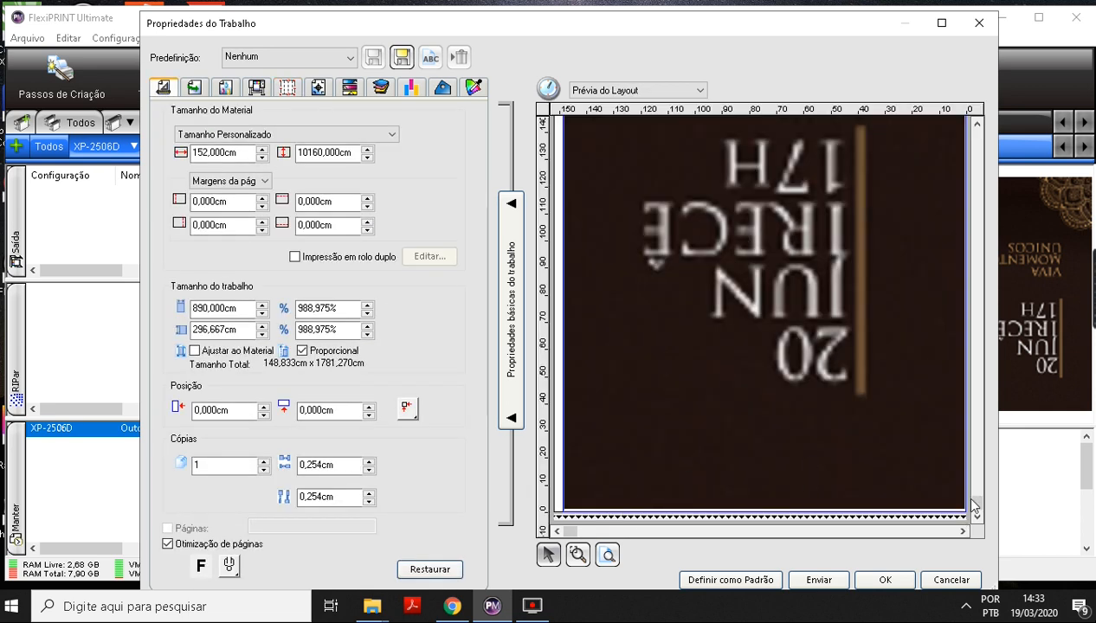
left_click(699, 441)
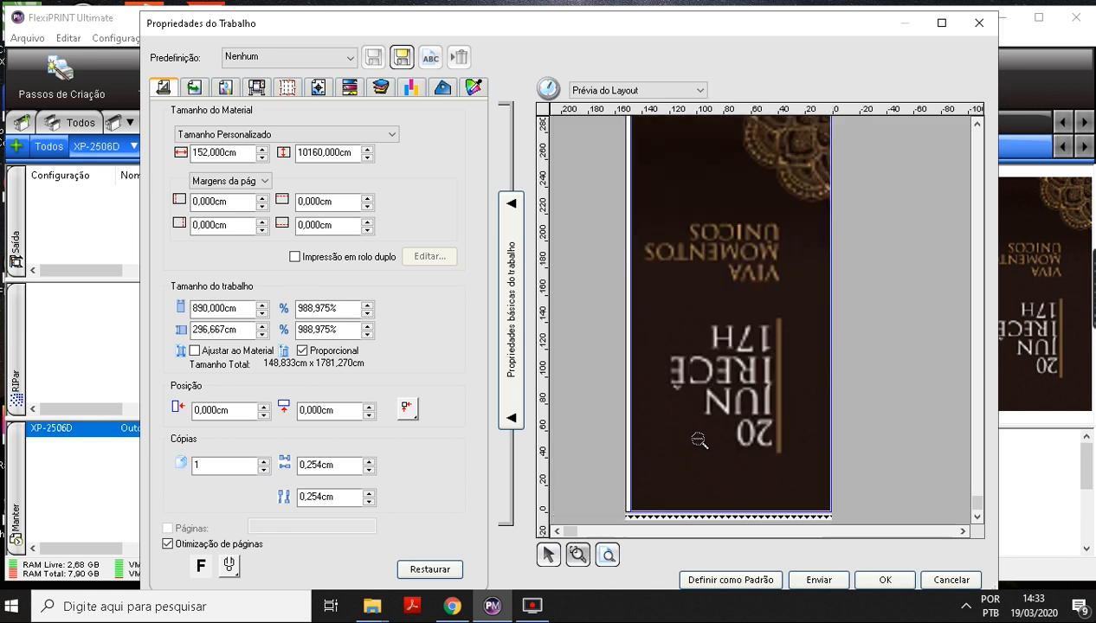
left_click(699, 441)
left_click_drag(642, 289, 796, 336)
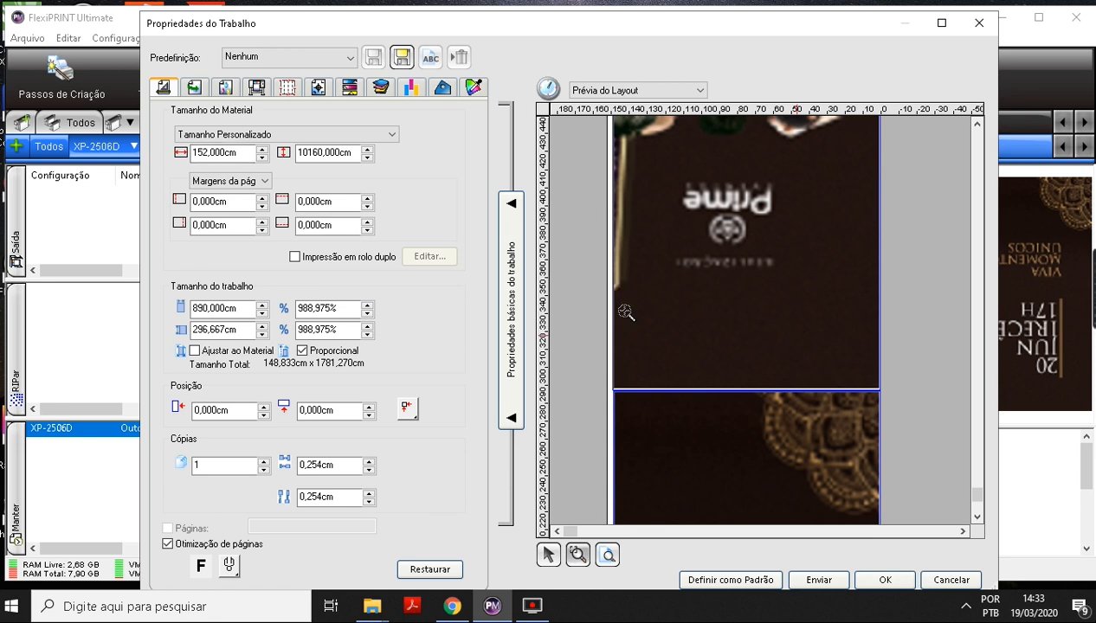
left_click(404, 410)
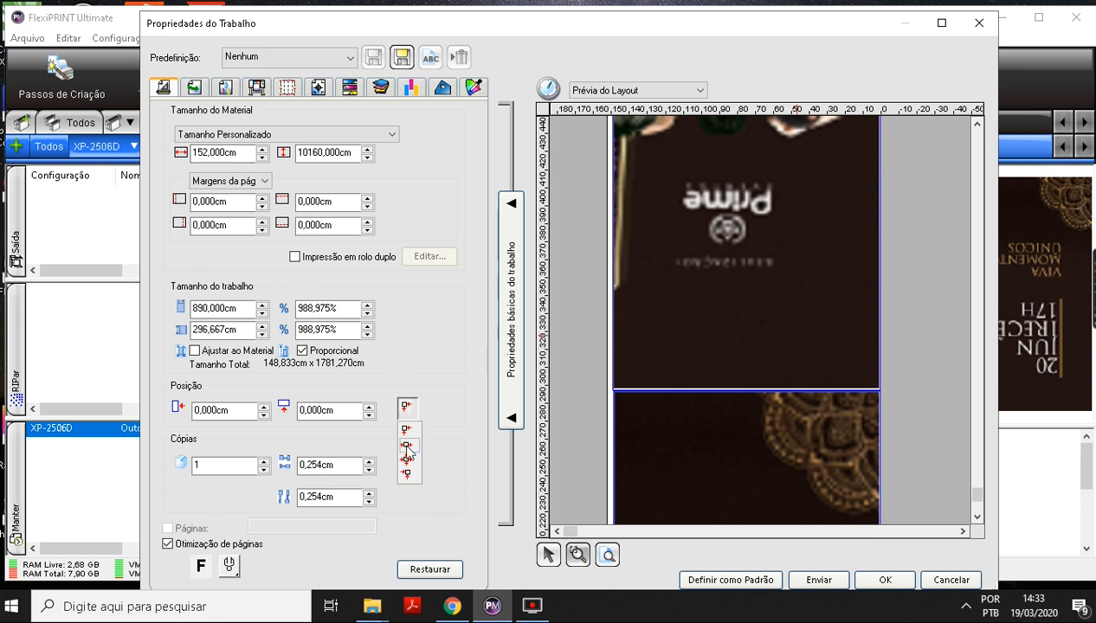
left_click(406, 437)
left_click_drag(582, 274, 906, 419)
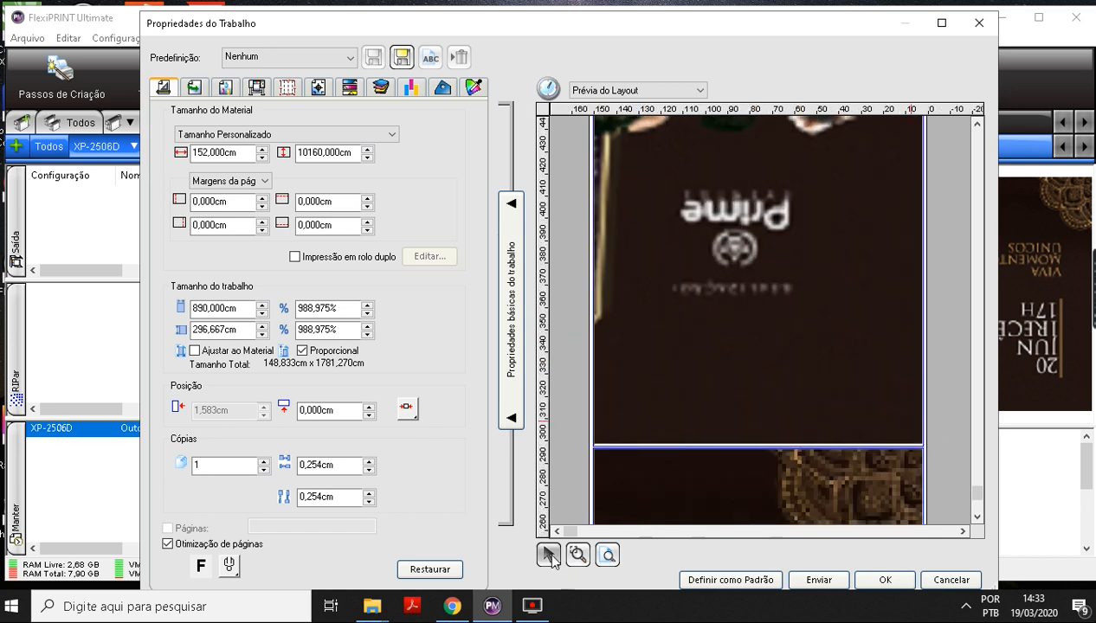
Set the overlap between all panels to 2 cm in the panelling settings.
left_click(286, 89)
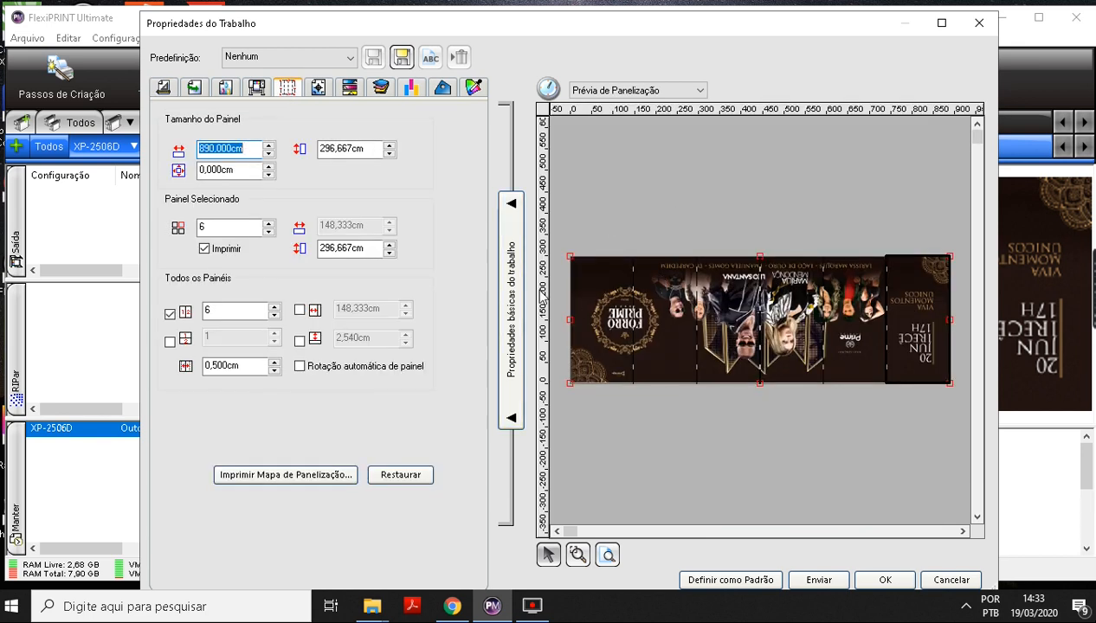
double_click(253, 367)
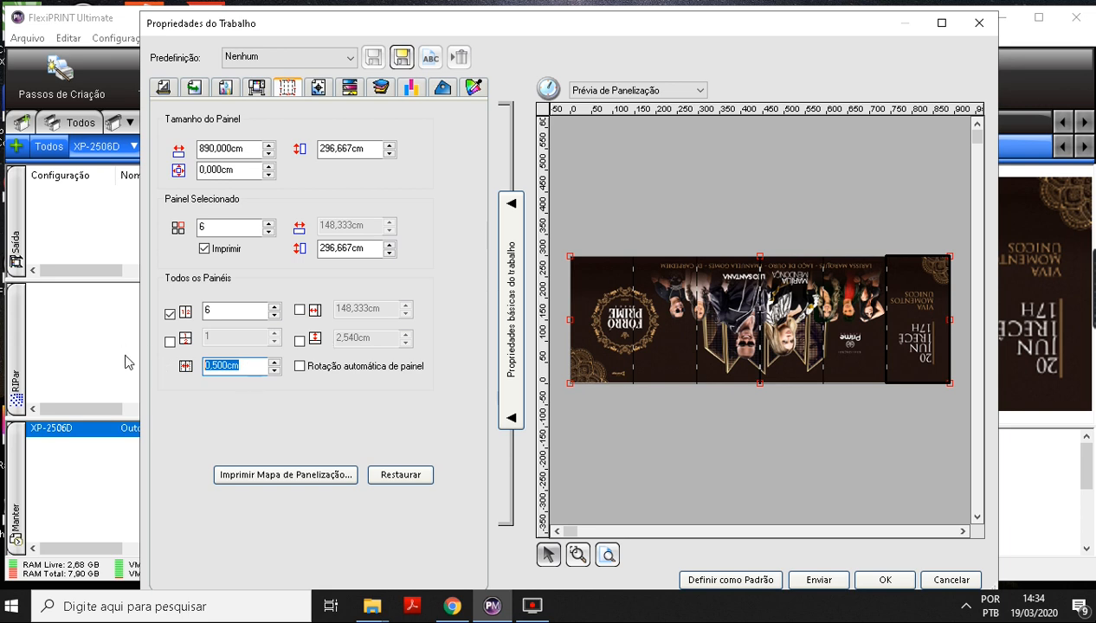
type("2")
left_click(249, 316)
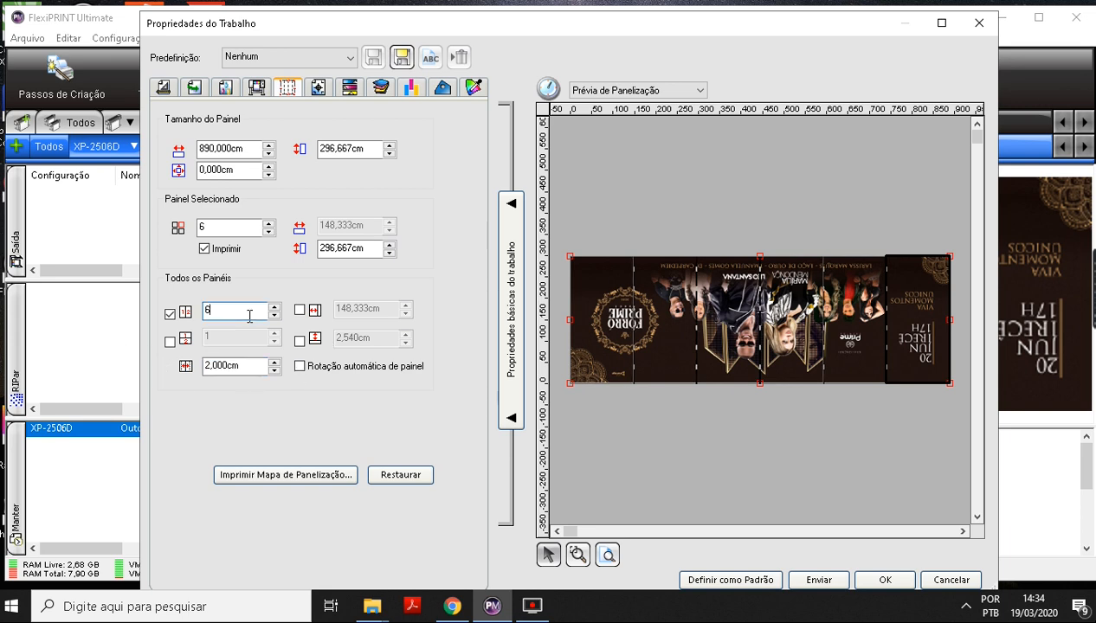
Check the first five panels one by one in the panelling preview.
left_click(585, 273)
left_click(648, 294)
left_click(711, 290)
left_click(777, 305)
left_click(870, 305)
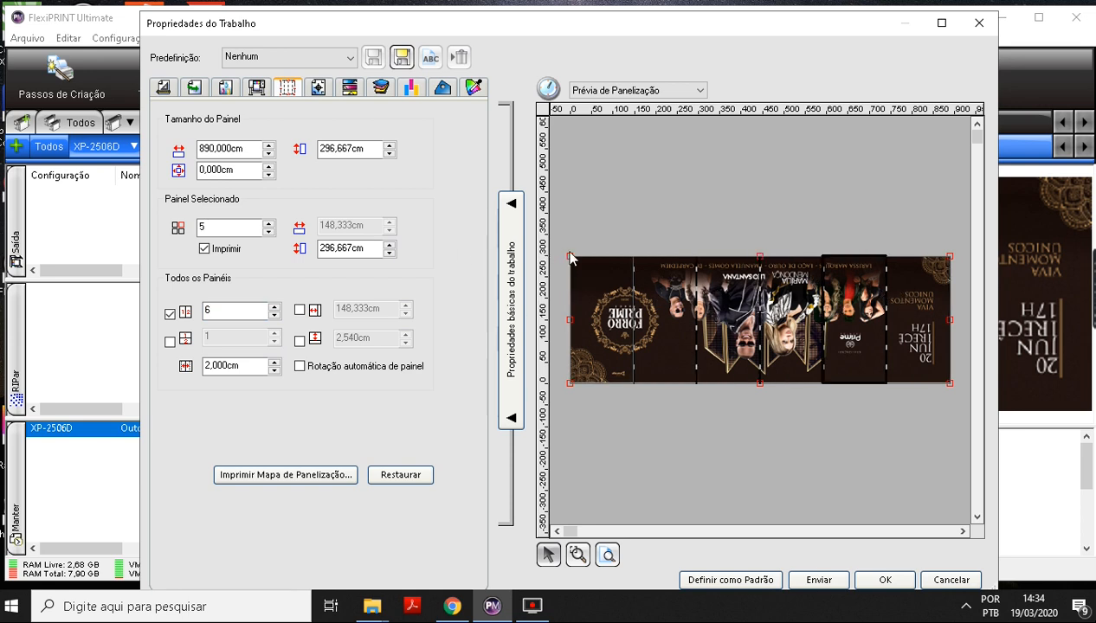
Review the job's size settings, colour correction settings and full artwork in the page preview.
left_click(163, 87)
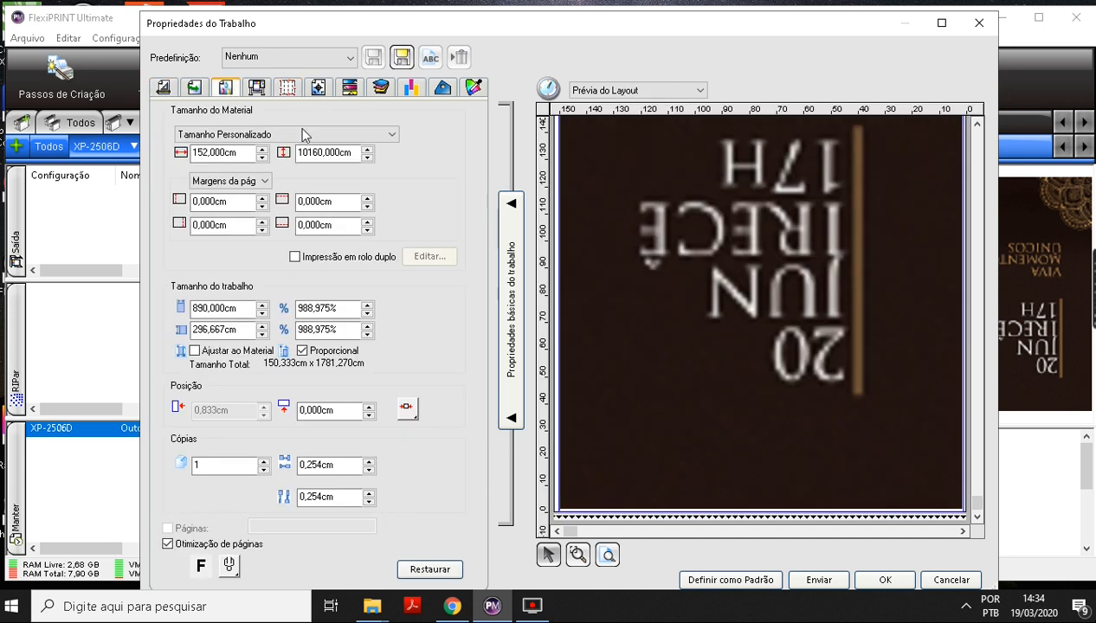
left_click(225, 90)
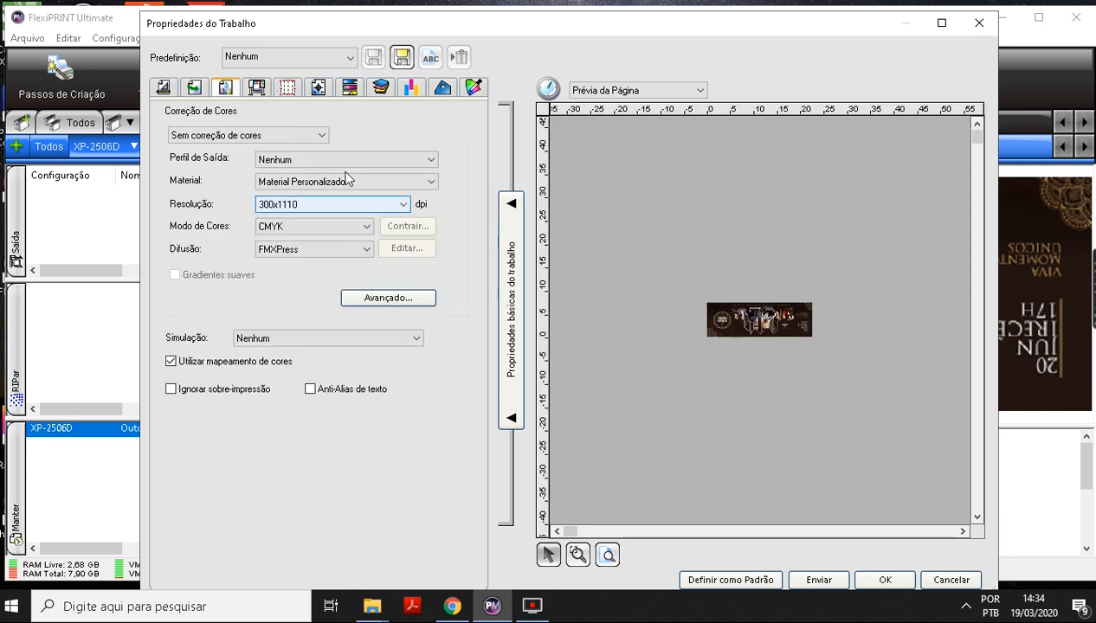
left_click(608, 555)
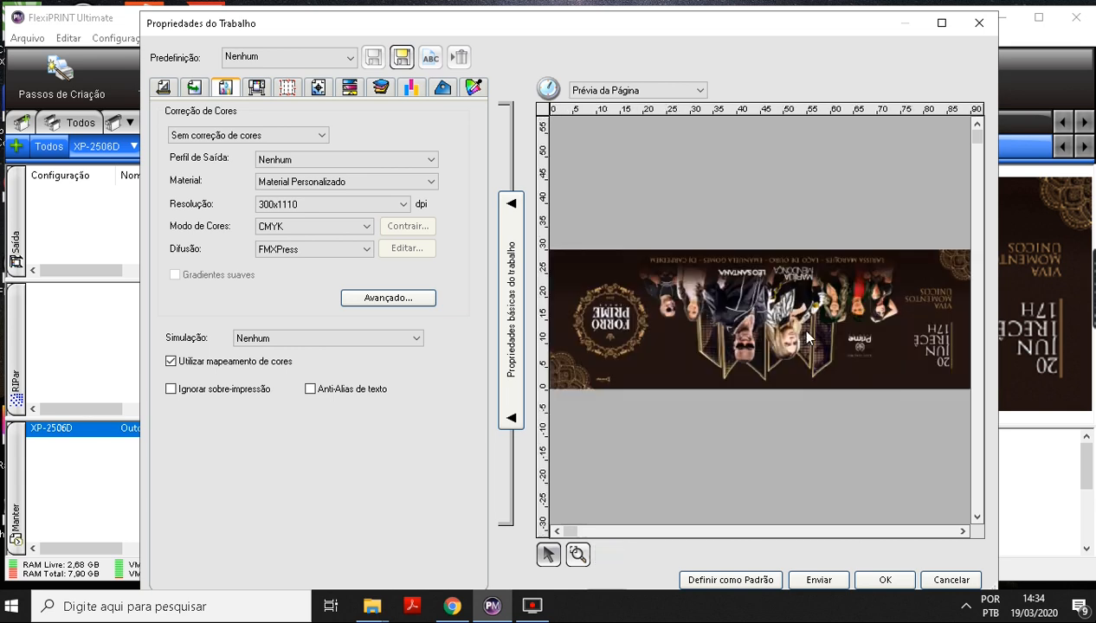
left_click(173, 86)
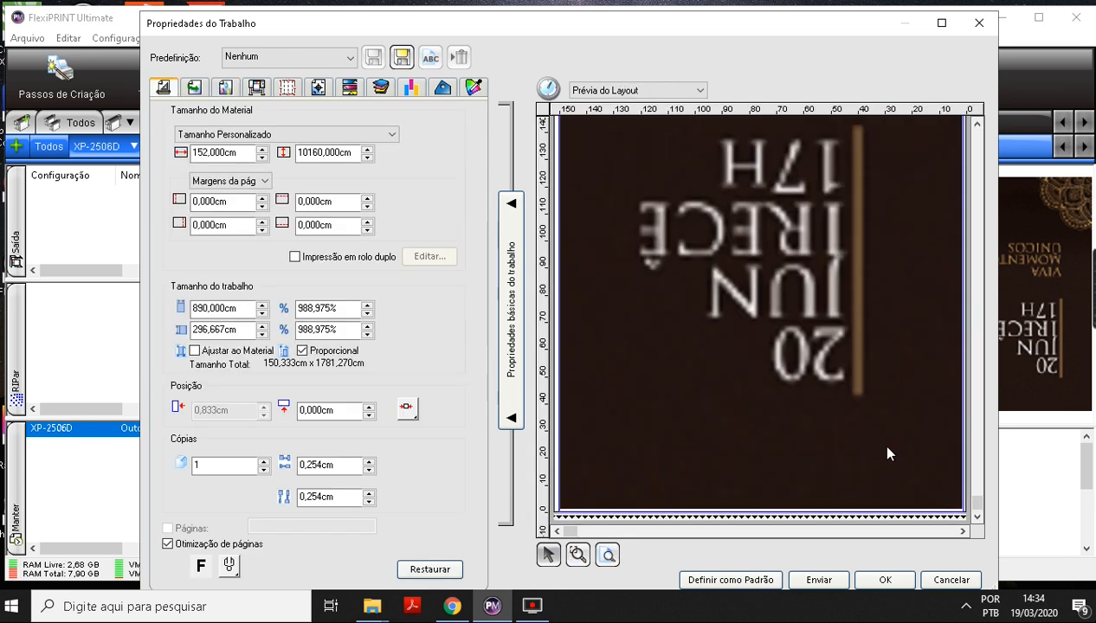
Examine how the overlapping panels are laid out along the material in the layout preview.
left_click(578, 554)
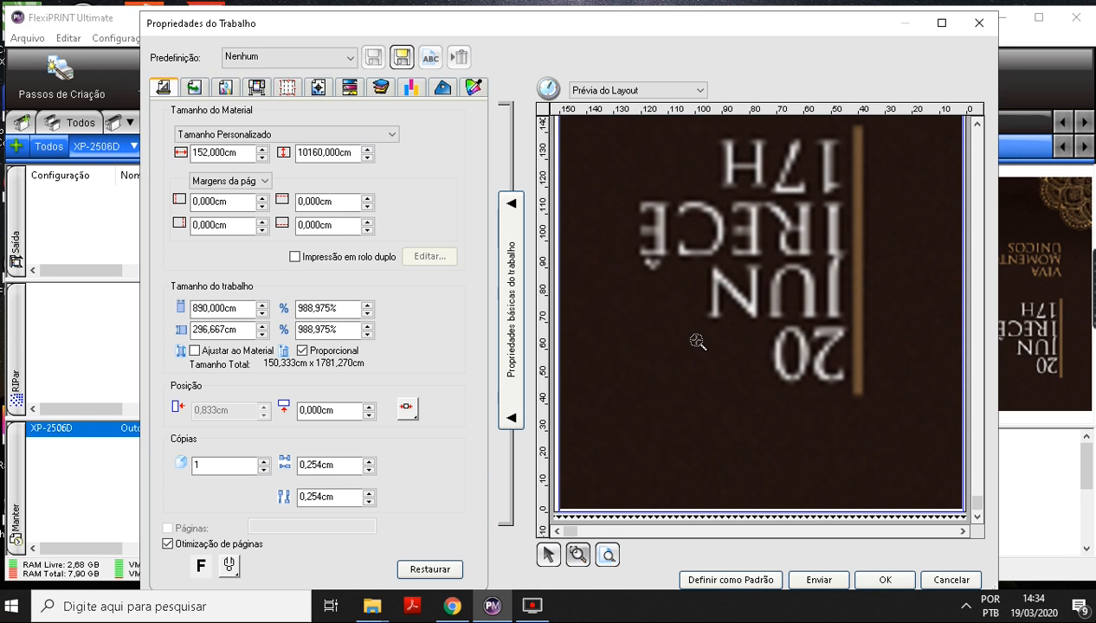
right_click(698, 341)
left_click_drag(975, 502, 977, 451)
left_click_drag(610, 374, 826, 446)
left_click(606, 554)
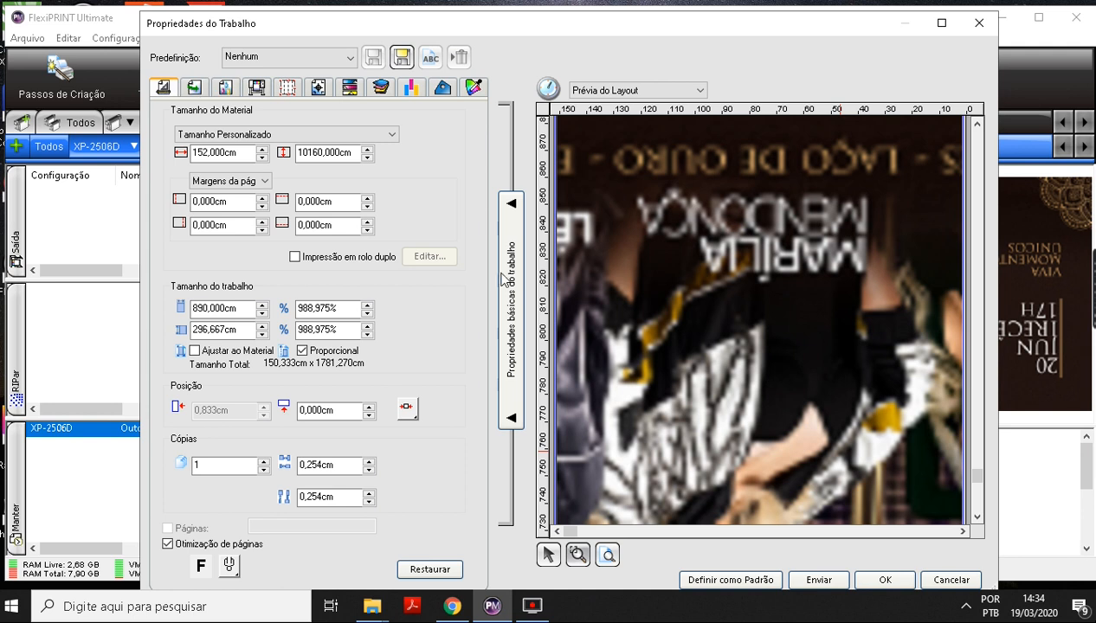
Exclude every panel except the fourth from printing in the panelling settings.
left_click(287, 86)
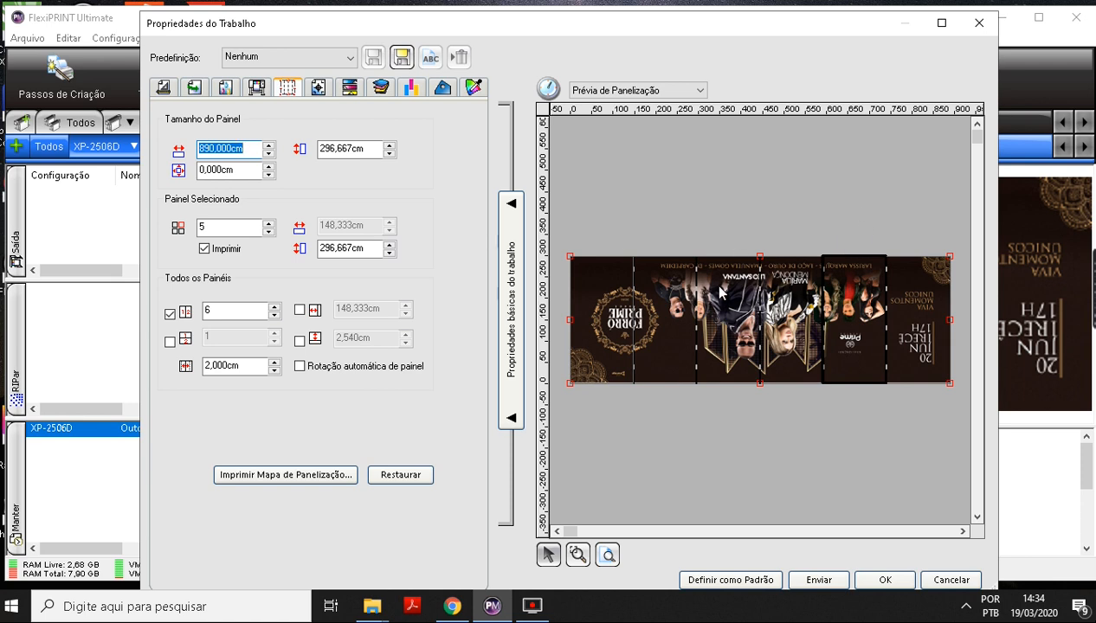
left_click(816, 289)
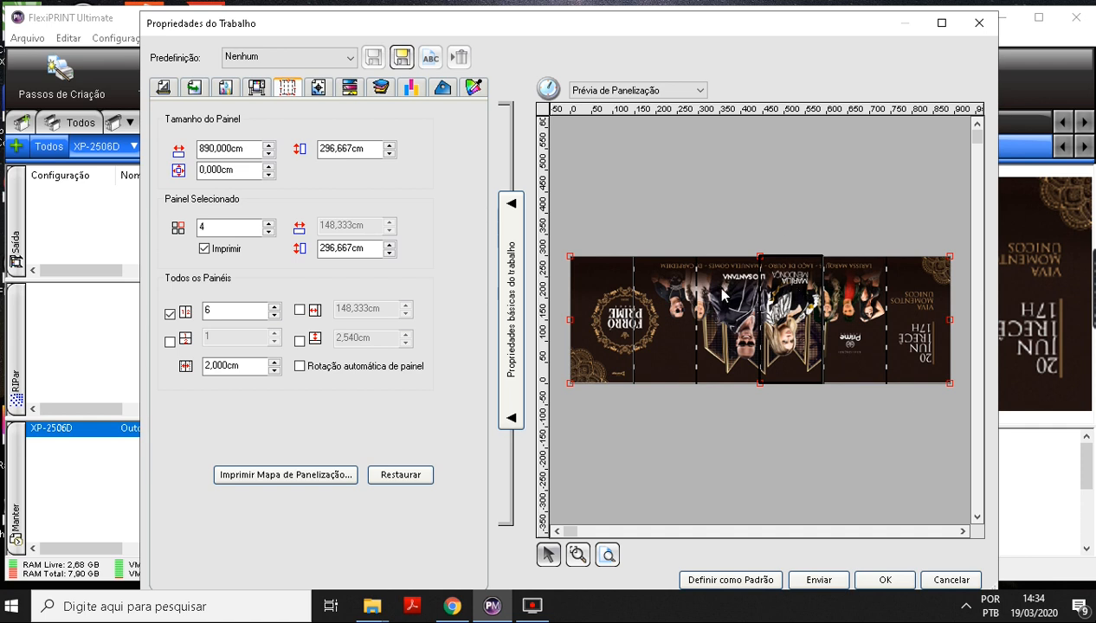
left_click(723, 281, "shift")
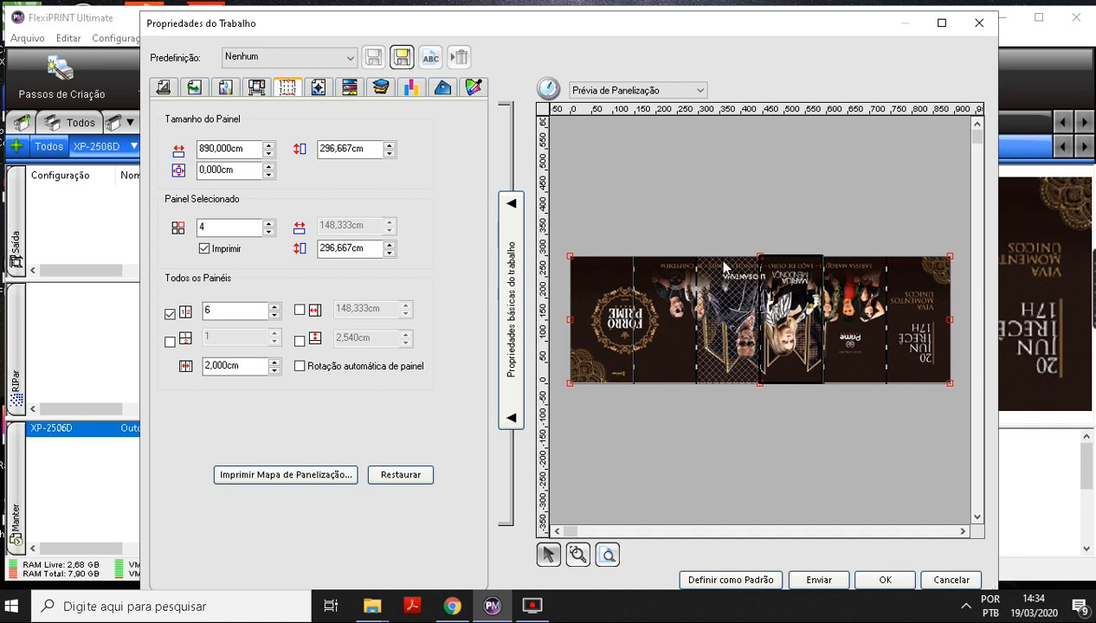
left_click(673, 299, "shift")
left_click(599, 303, "shift")
left_click(839, 310, "shift")
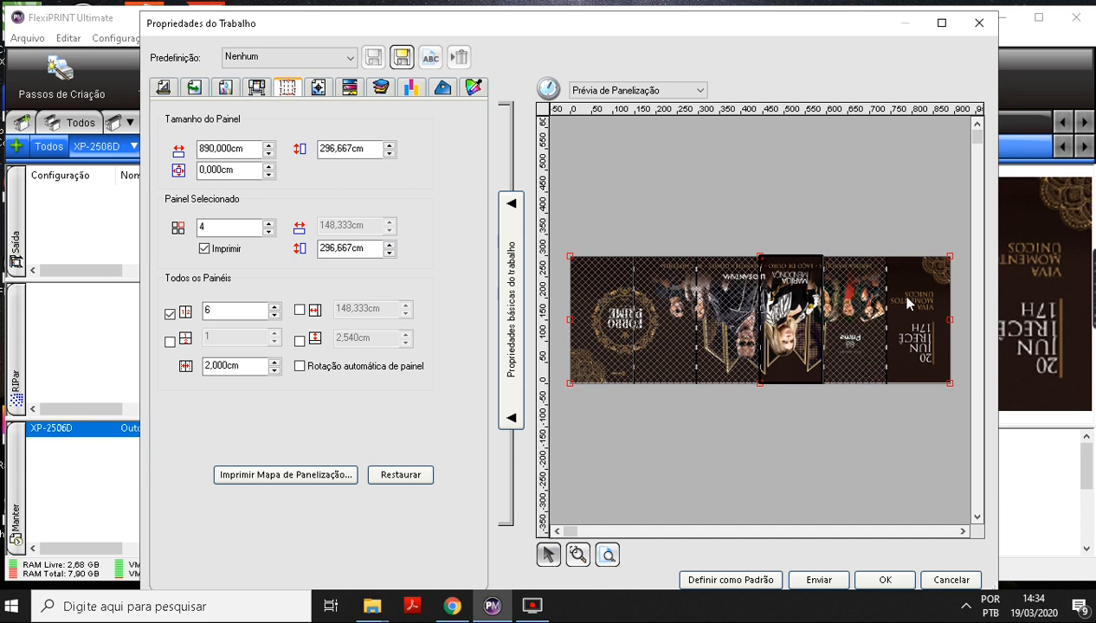
left_click(908, 303, "shift")
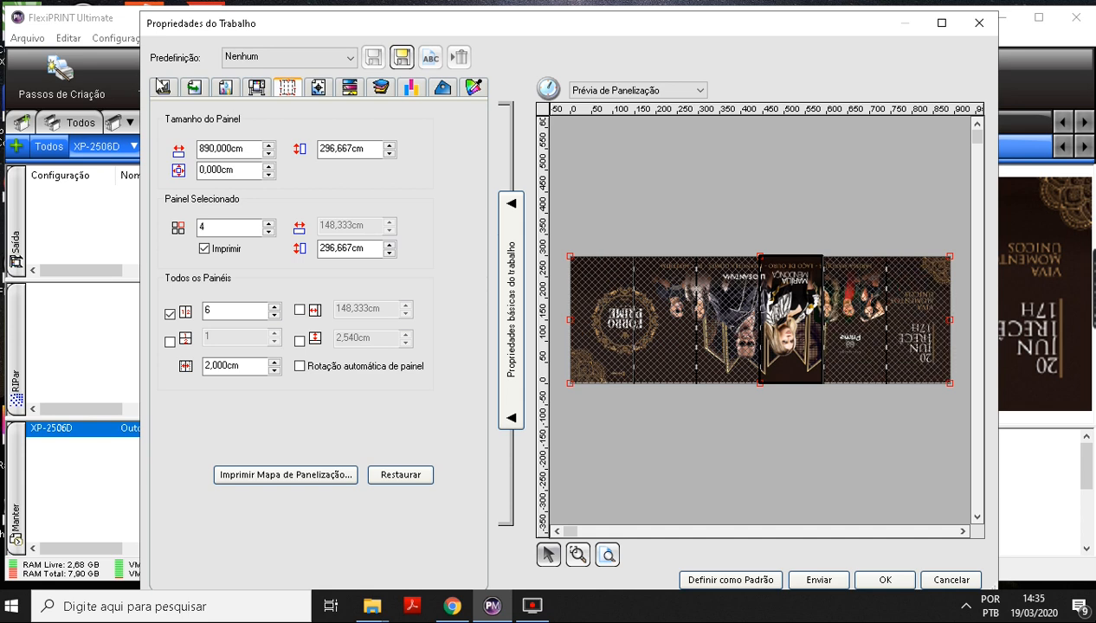
Check the single fourth panel on the material in the layout preview, zoomed out to show it whole.
left_click(162, 87)
left_click(578, 555)
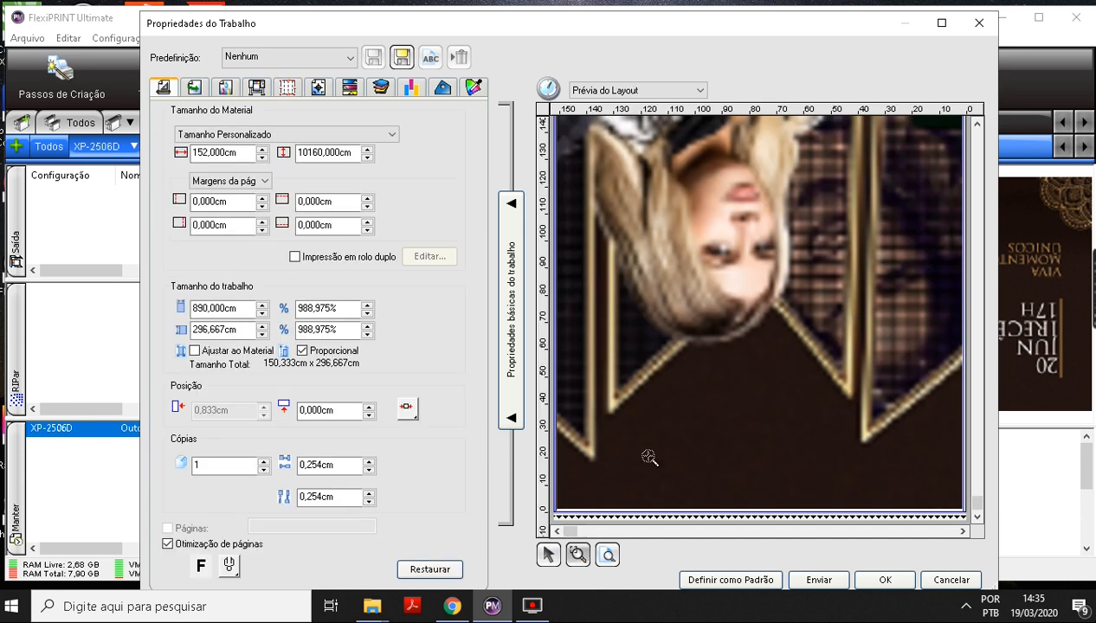
left_click(644, 414)
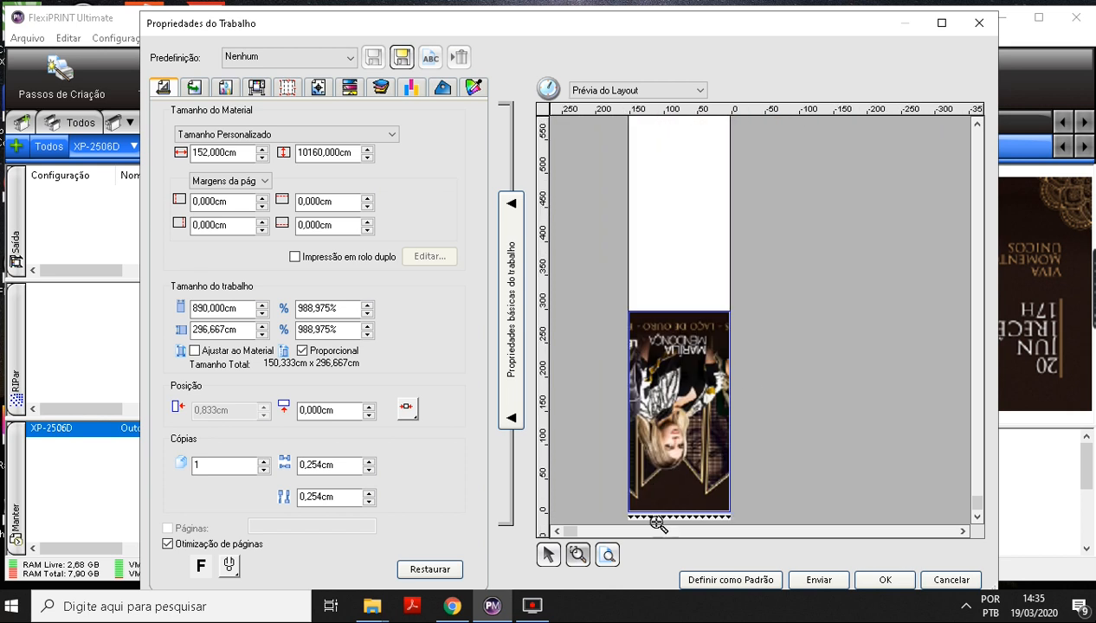
left_click(550, 555)
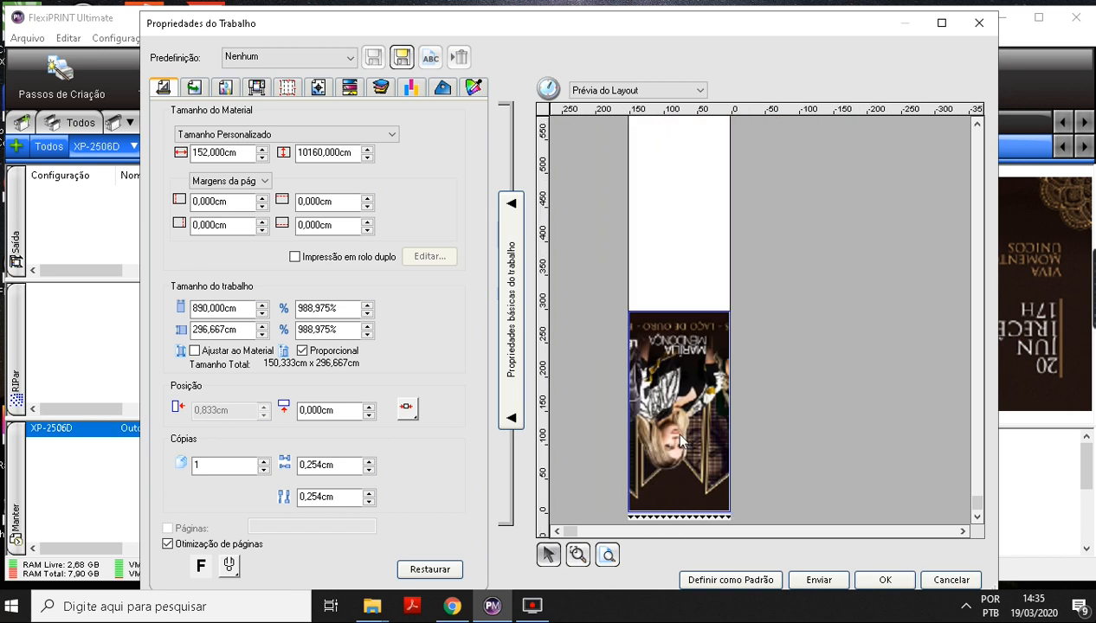
Re-enable printing of the fifth and sixth panels and check the remaining print layout on the material.
left_click(288, 90)
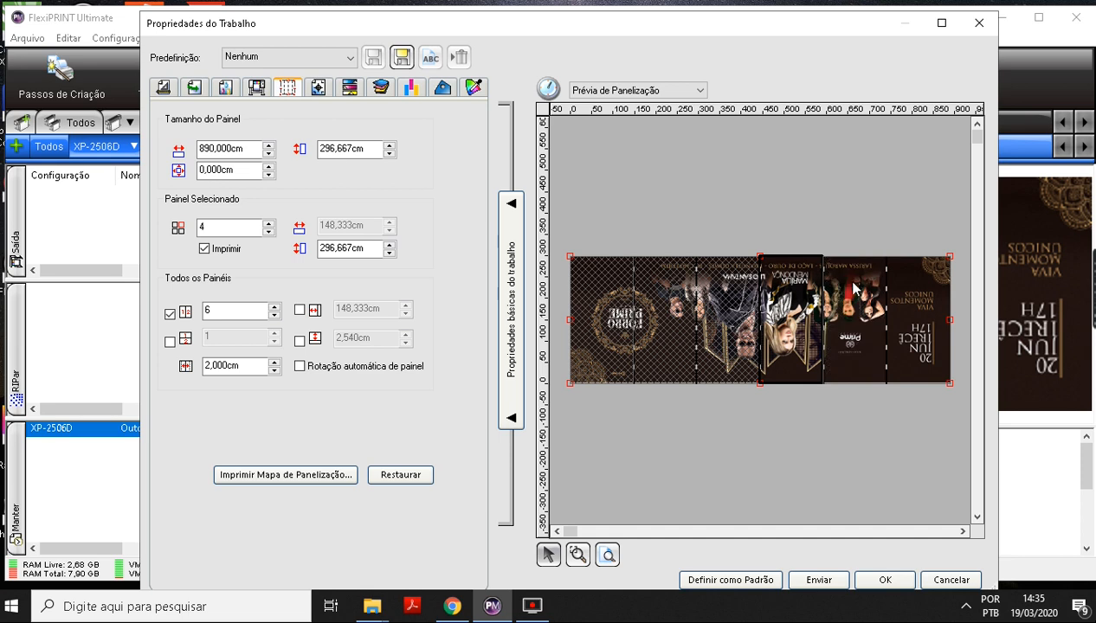
left_click(163, 88)
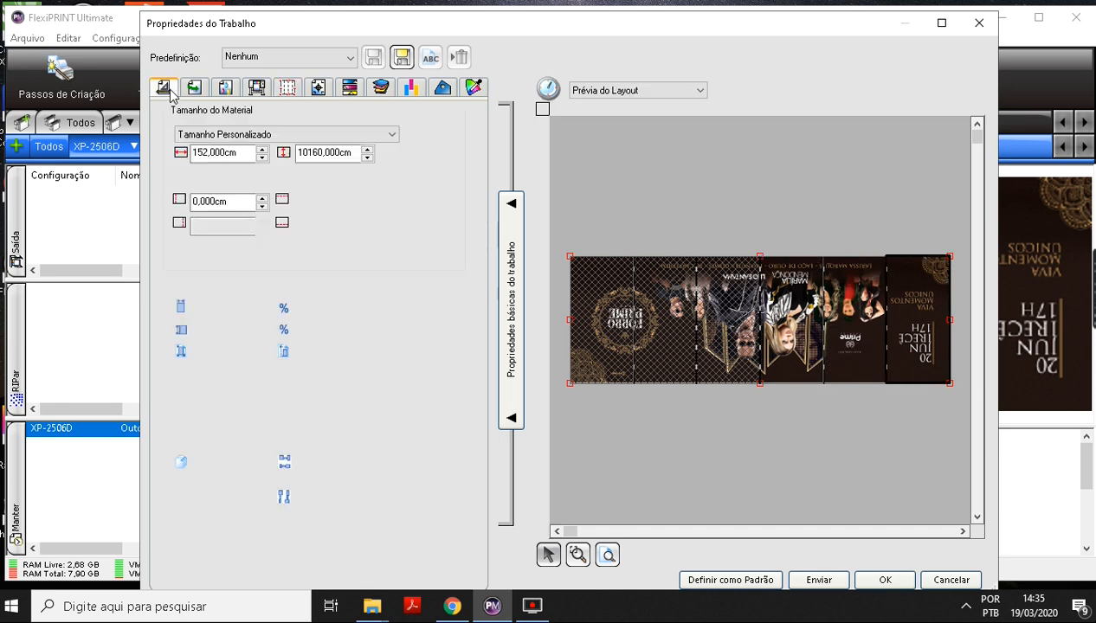
left_click(577, 555)
left_click(734, 398)
right_click(735, 398)
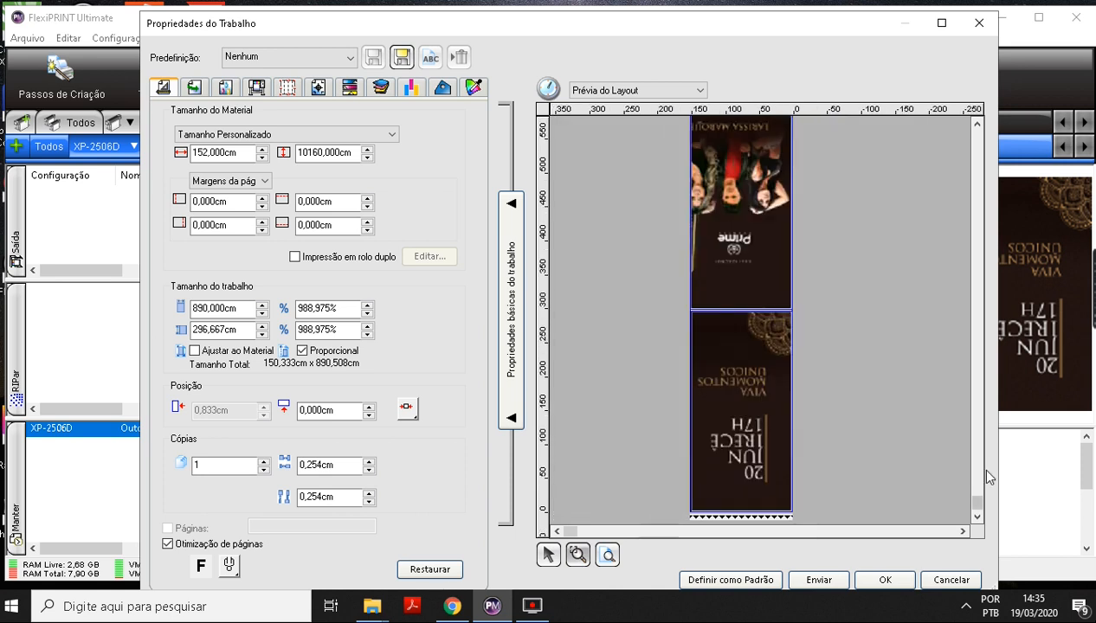
mouse_move(979, 503)
left_mouse_down()
mouse_move(980, 491)
mouse_move(979, 505)
left_mouse_up()
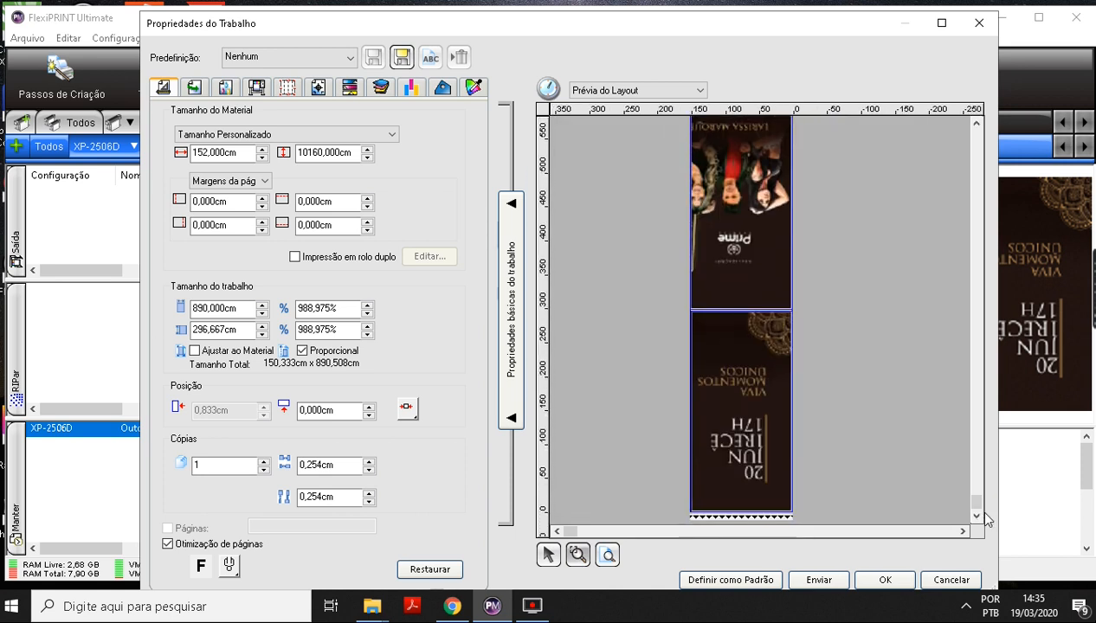